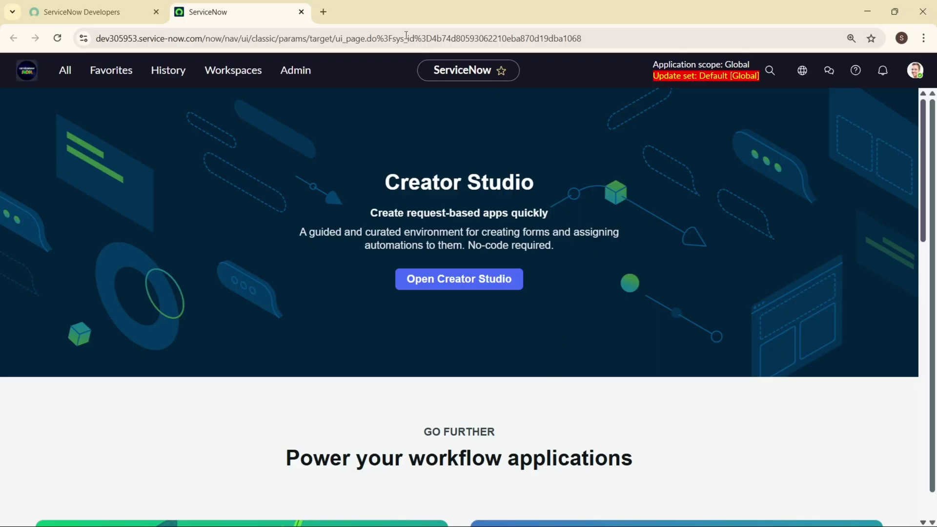
# Step: Search the web for "web store chrome" in a new browser tab and open the Chrome Web Store
pyautogui.click(323, 12)
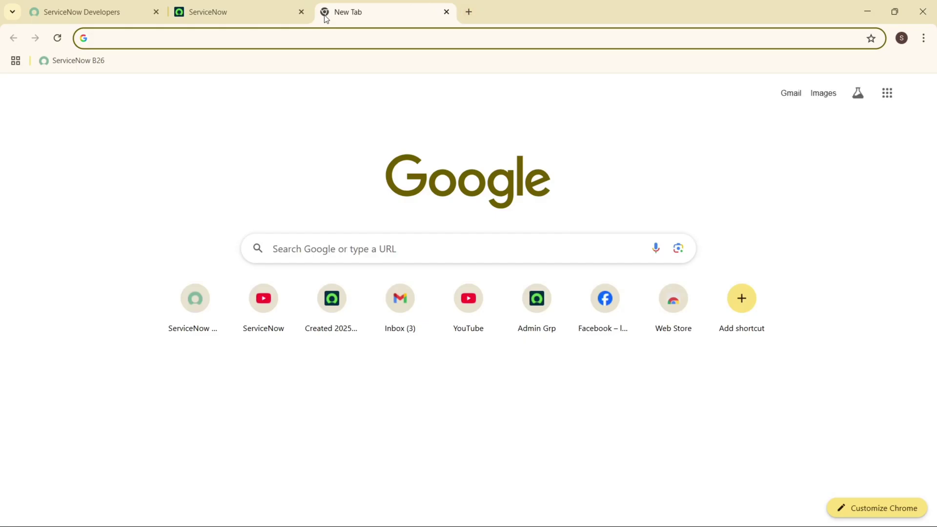
pyautogui.write('web st')
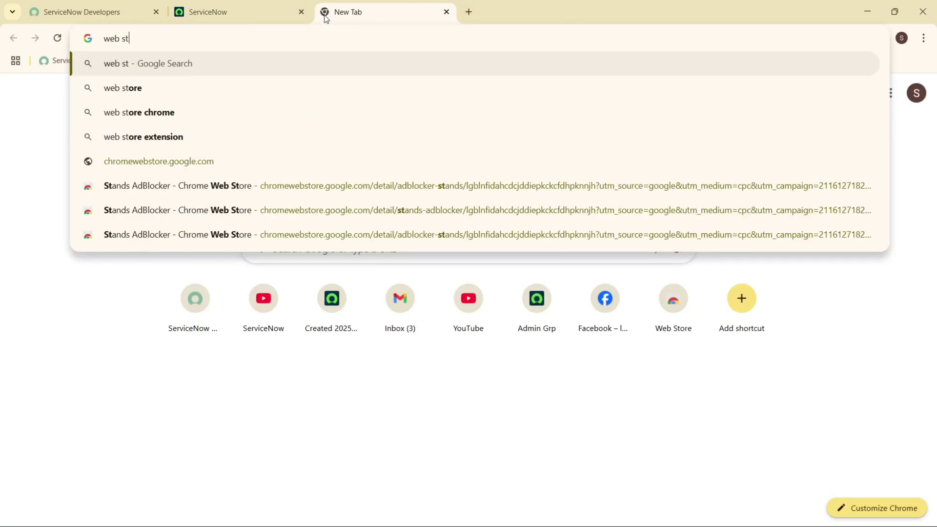
pyautogui.write('ore')
pyautogui.press('Down')
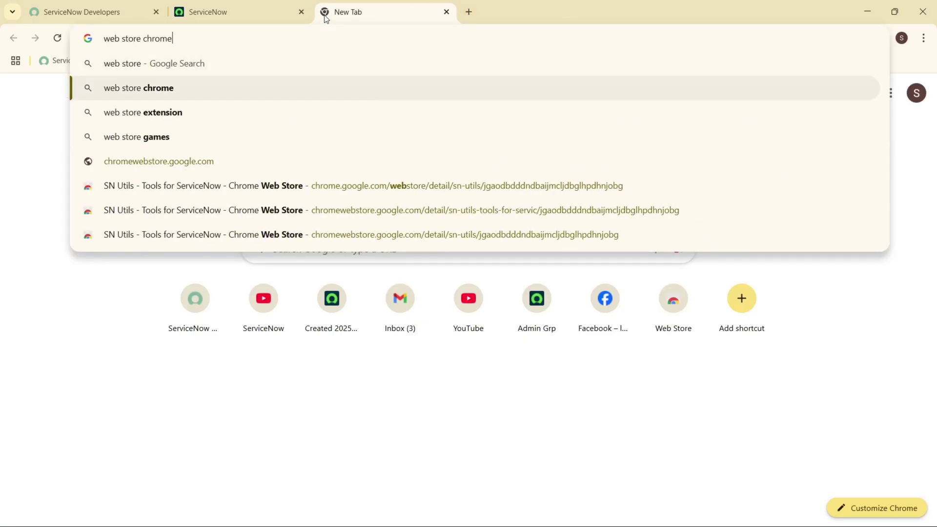
pyautogui.press('Return')
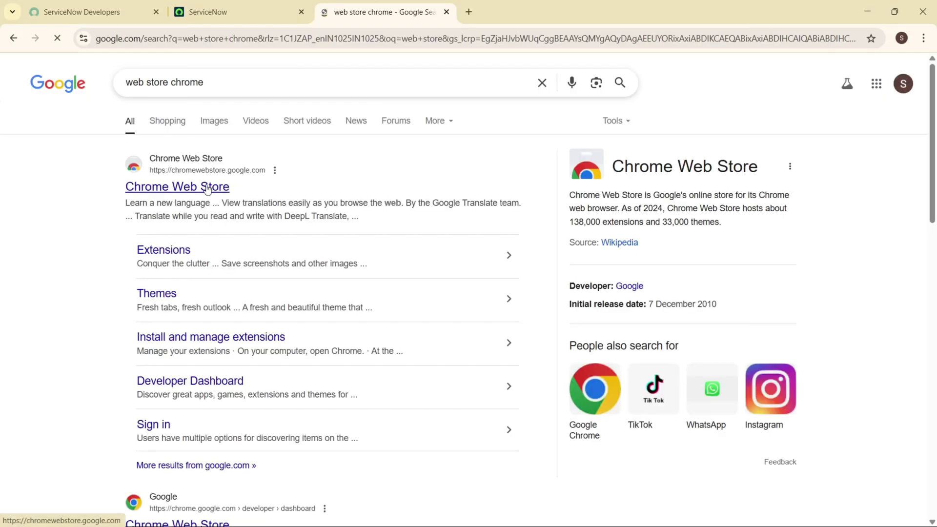
pyautogui.click(207, 187)
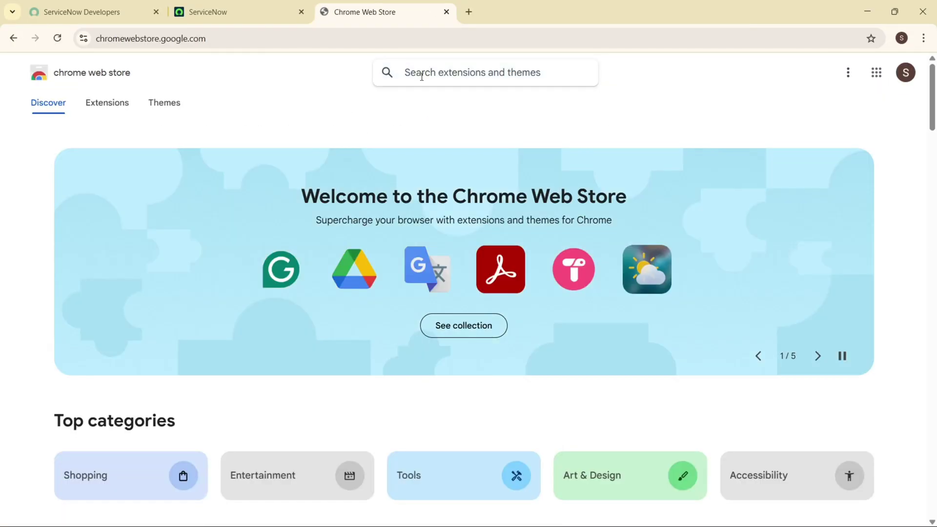
# Step: Find the "SN Utils - Tools for ServiceNow" extension by searching for "sn utils" and add it to Chrome
pyautogui.click(421, 73)
pyautogui.write('sn u')
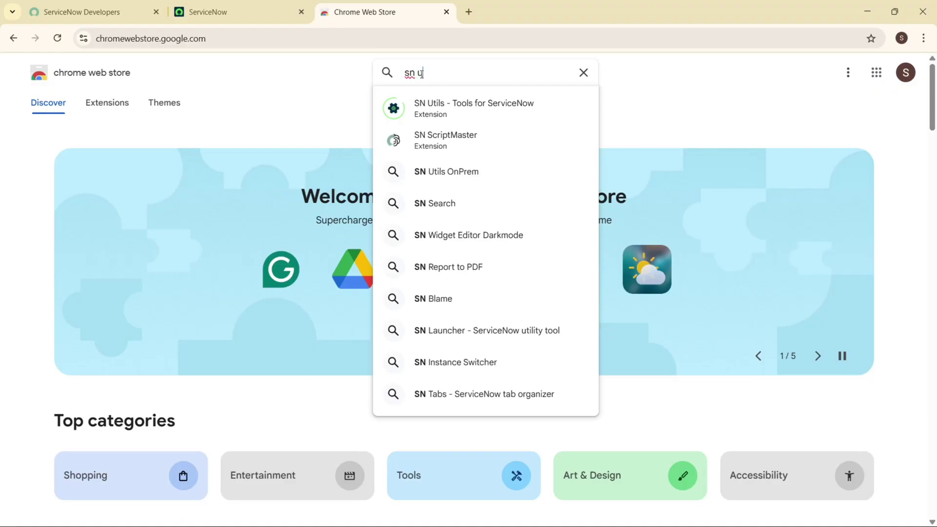
pyautogui.write('tils')
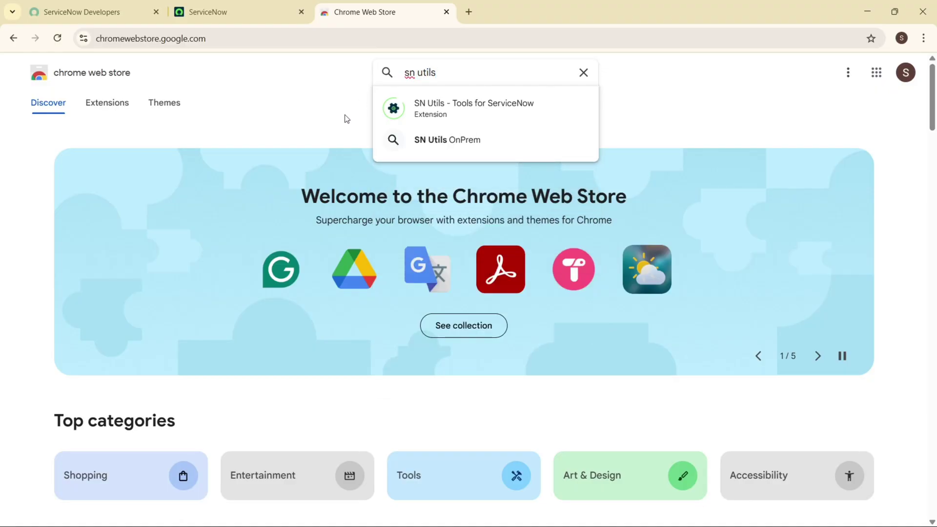
pyautogui.click(472, 102)
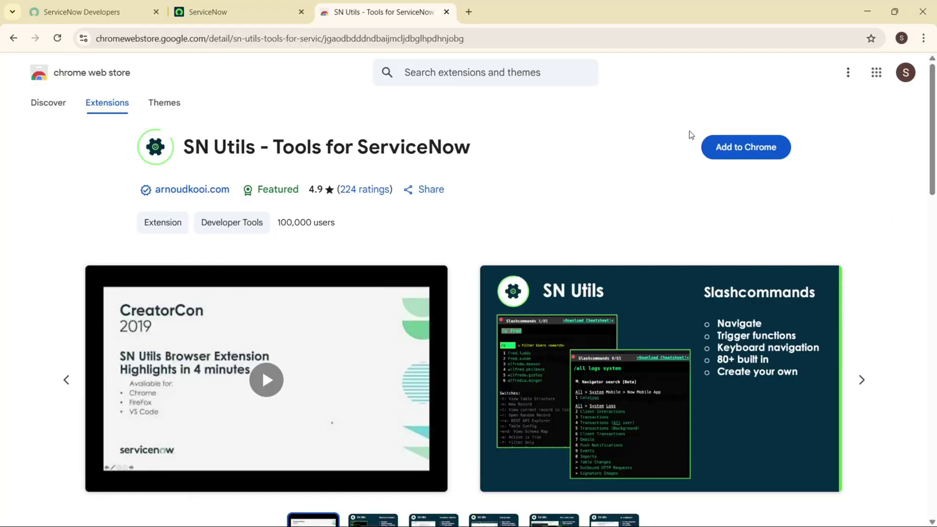
pyautogui.click(727, 152)
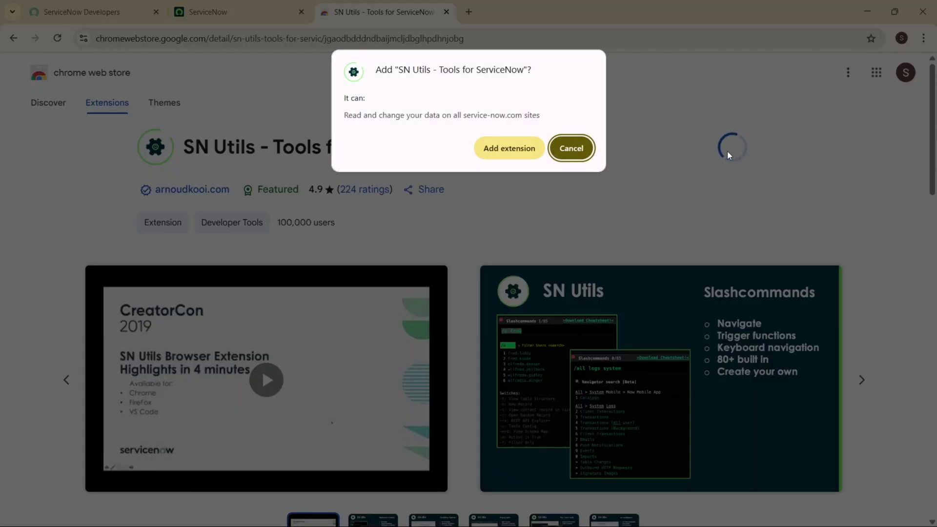
pyautogui.click(499, 149)
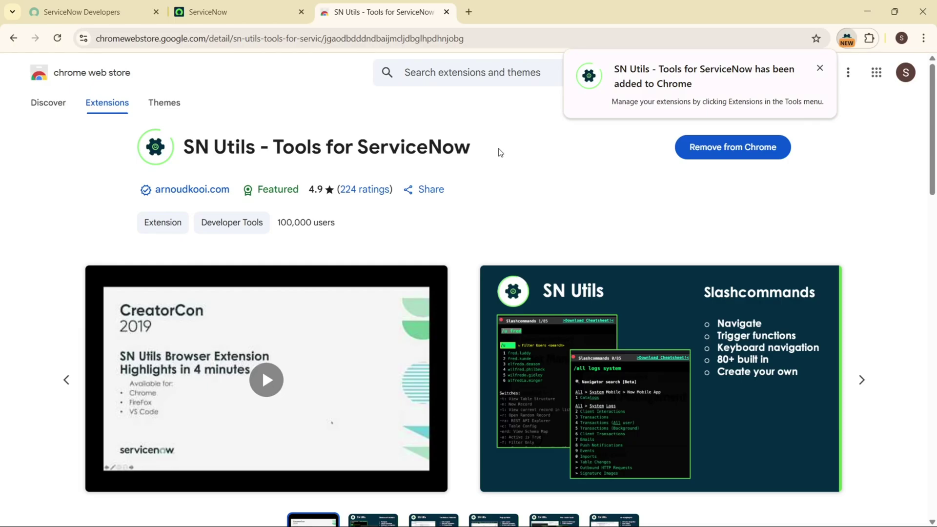
# Step: Return to the ServiceNow instance and pin the SN Utils extension to the browser toolbar
pyautogui.click(250, 19)
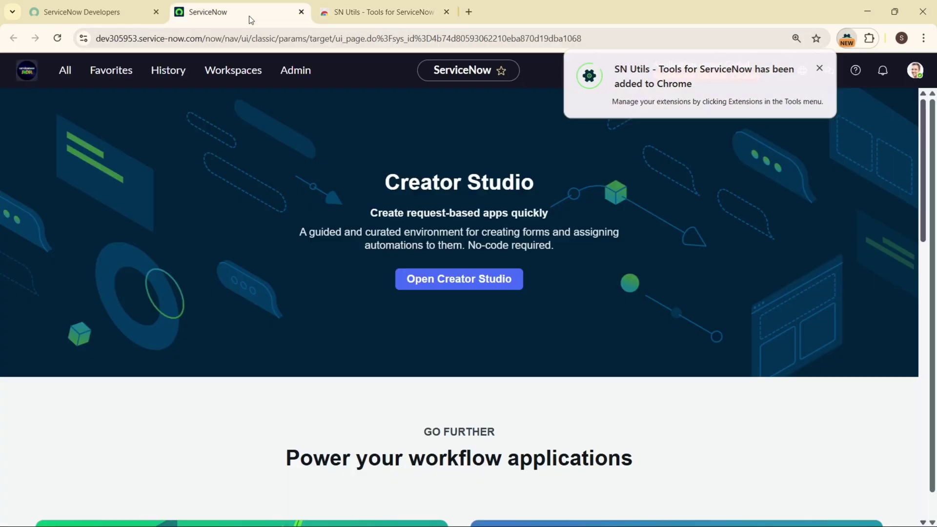
pyautogui.click(871, 41)
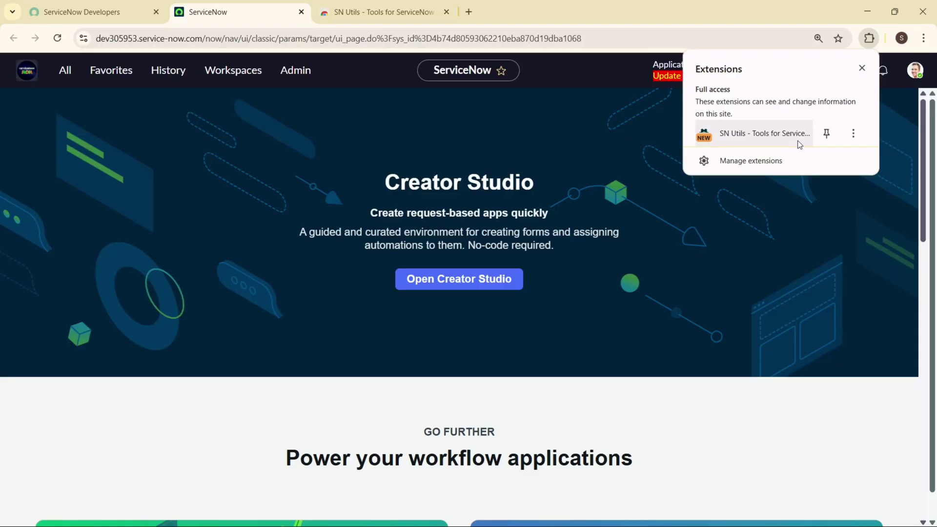
pyautogui.click(825, 136)
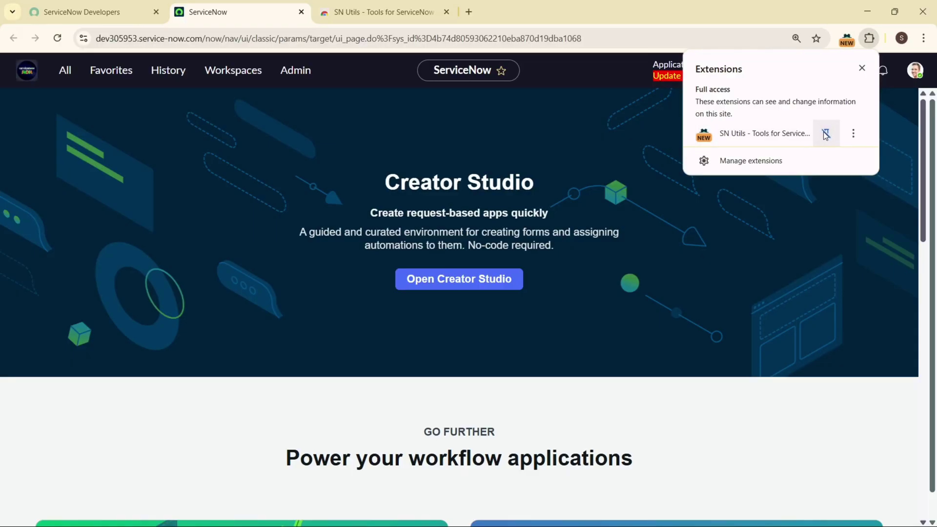
pyautogui.click(756, 194)
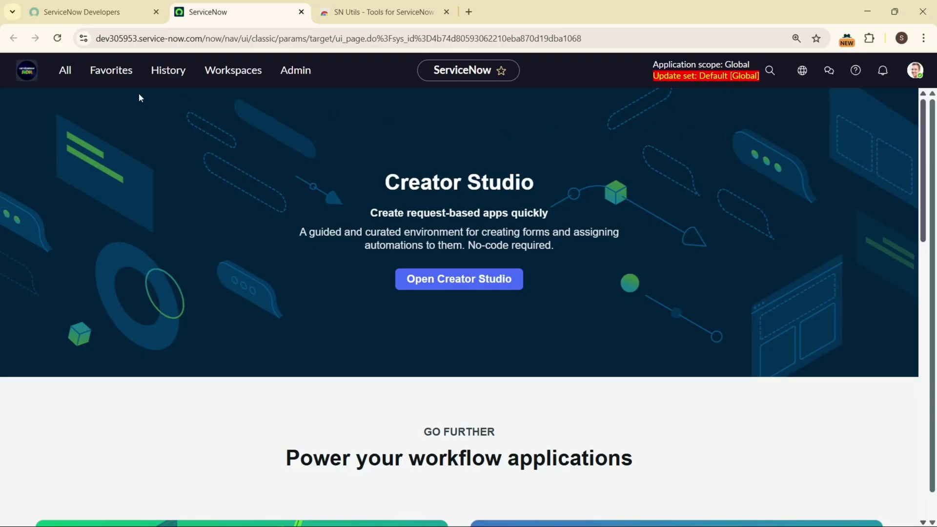
# Step: Filter the application navigator for "user admini" and open the Users list of User Administration
pyautogui.click(69, 70)
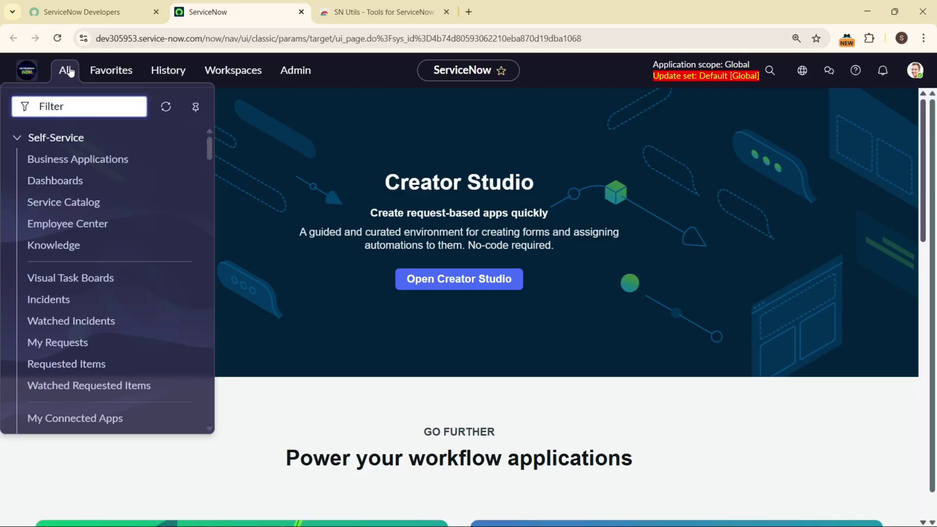
pyautogui.write('use')
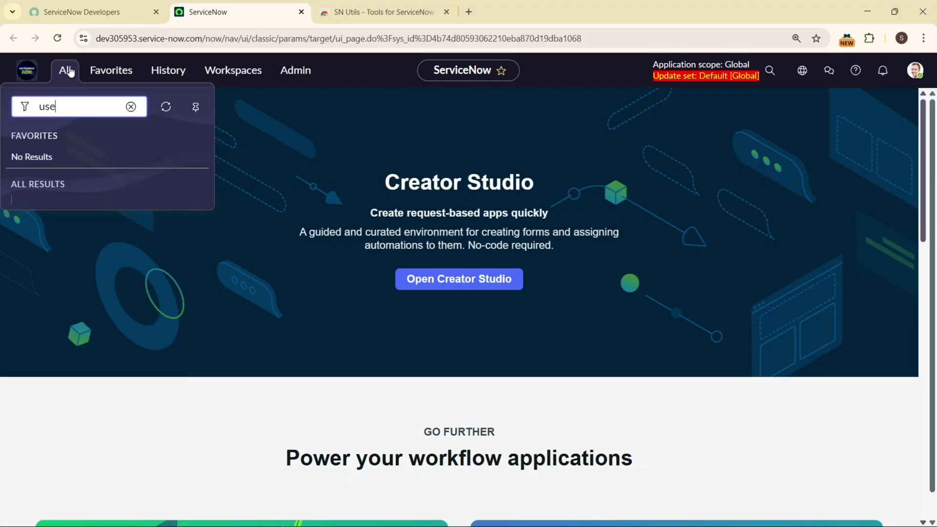
pyautogui.write('ra')
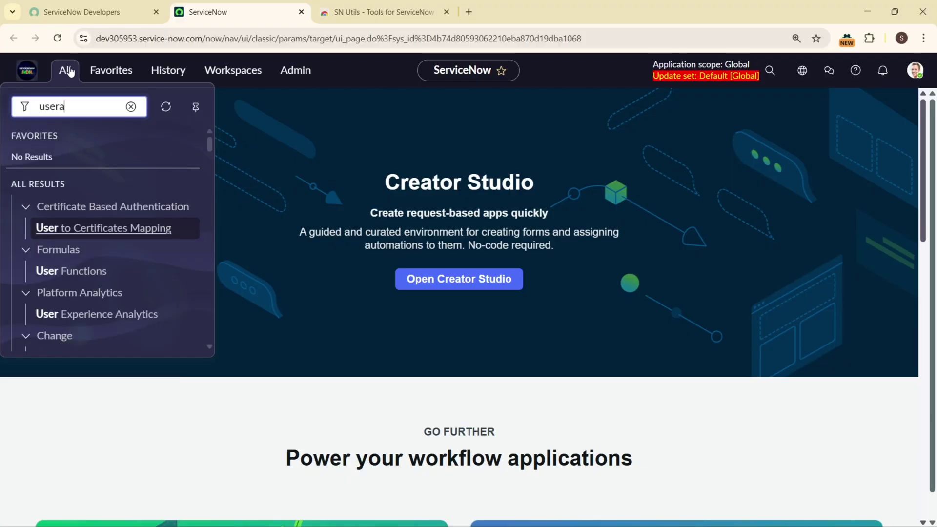
pyautogui.press('BackSpace')
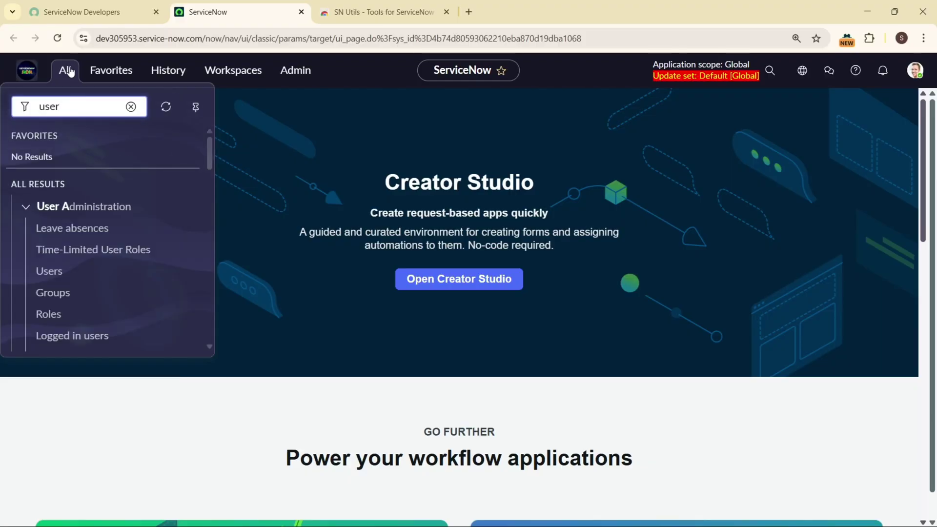
pyautogui.write('admini')
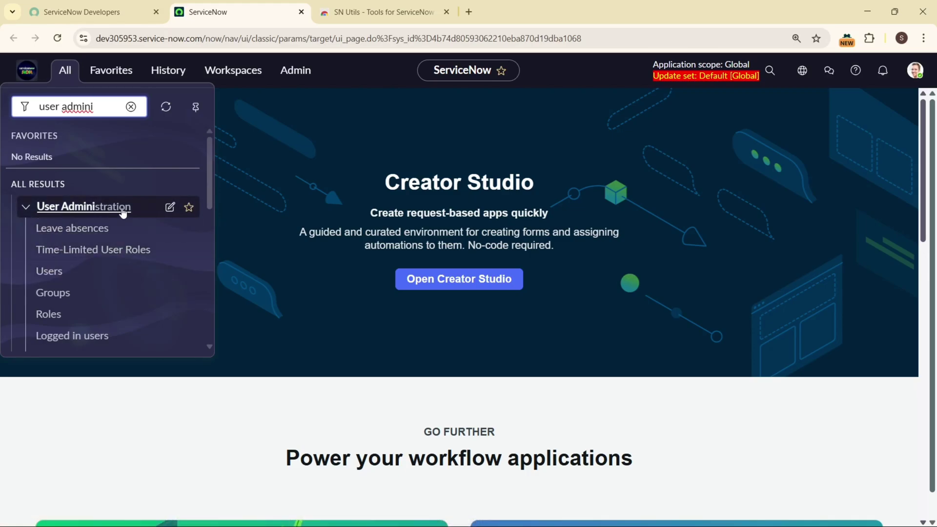
pyautogui.click(54, 272)
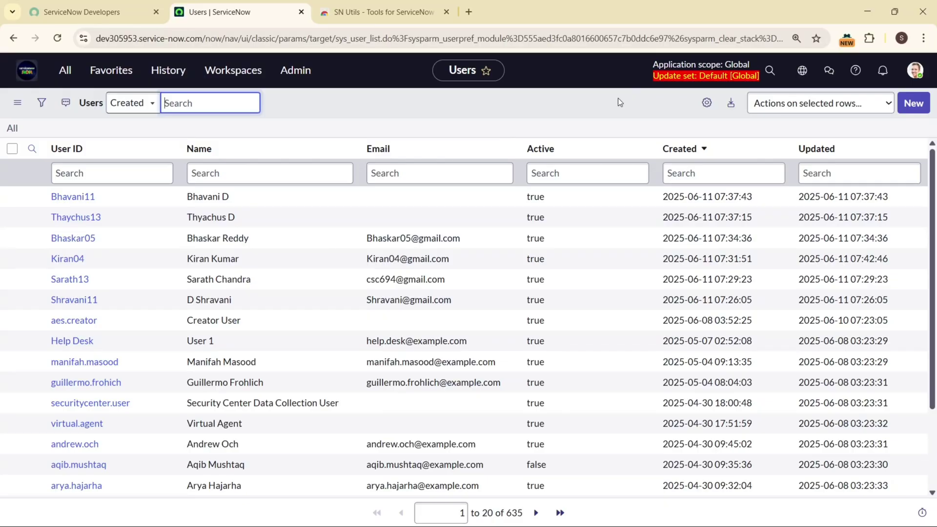
# Step: From the instance home page, open the user table with the SN Utils slash command /sys_user and reveal the list's technical names
pyautogui.click(29, 75)
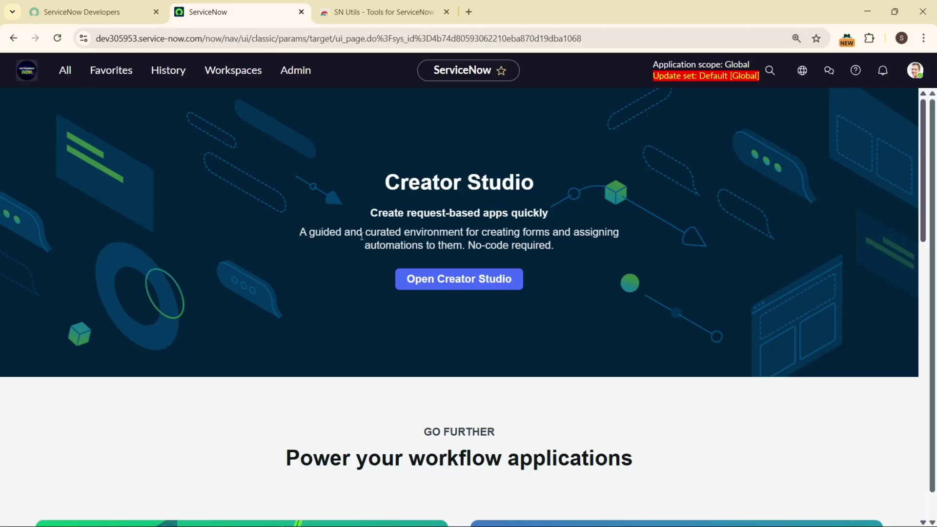
pyautogui.press('Tab')
pyautogui.click(85, 179)
pyautogui.press('/')
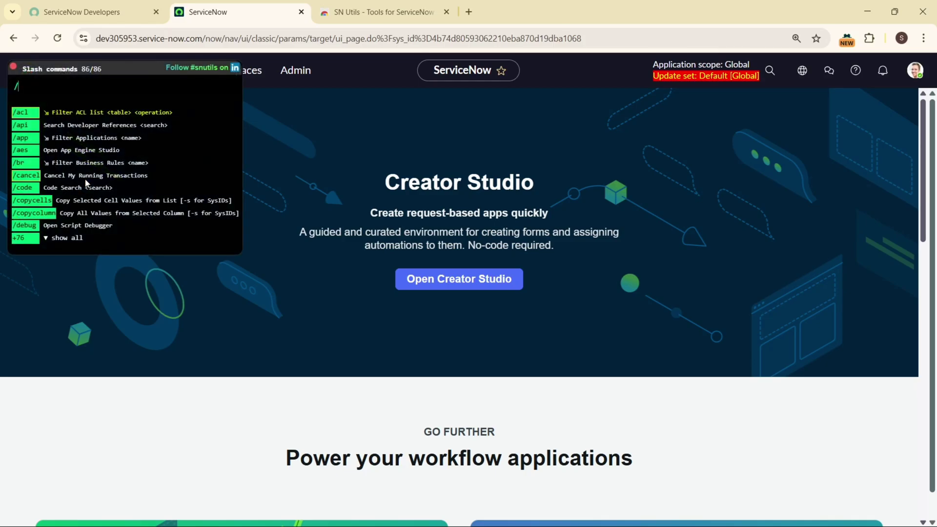
pyautogui.write('sy')
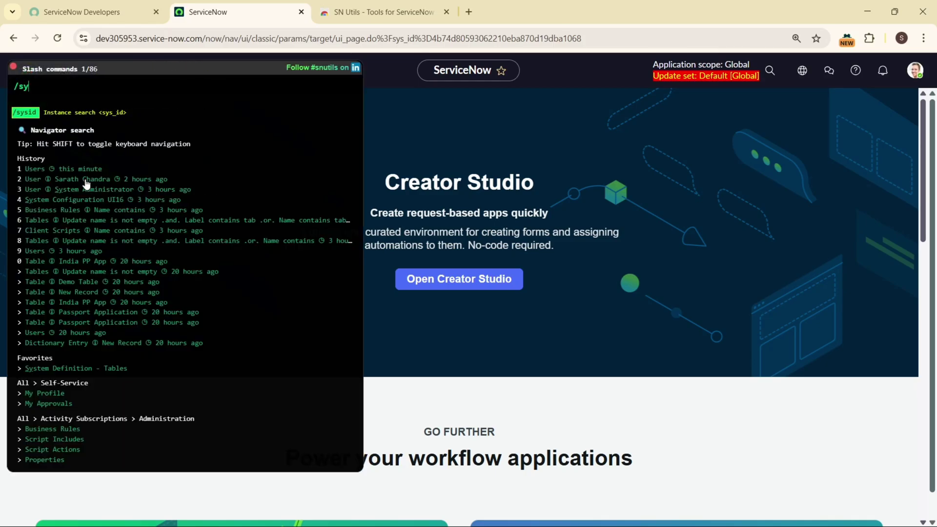
pyautogui.write('s_user')
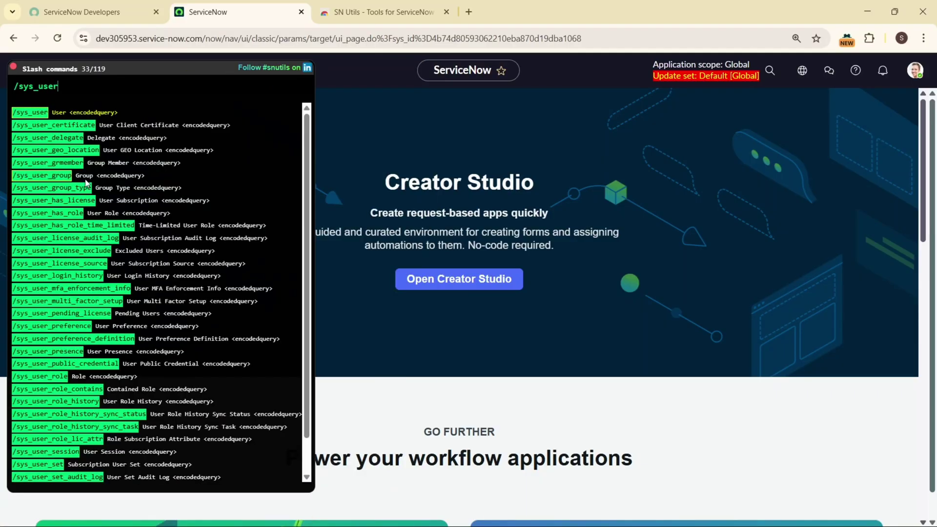
pyautogui.press('Return')
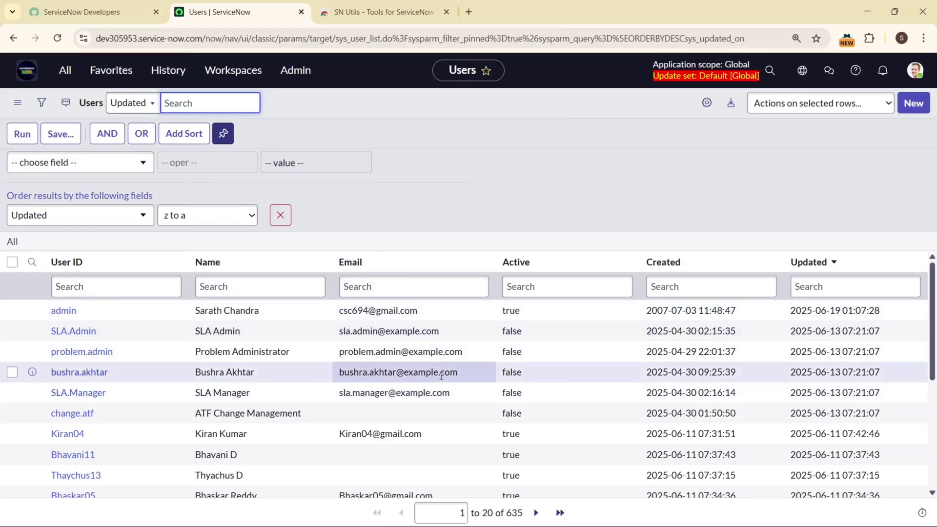
pyautogui.scroll(-5, 441, 376)
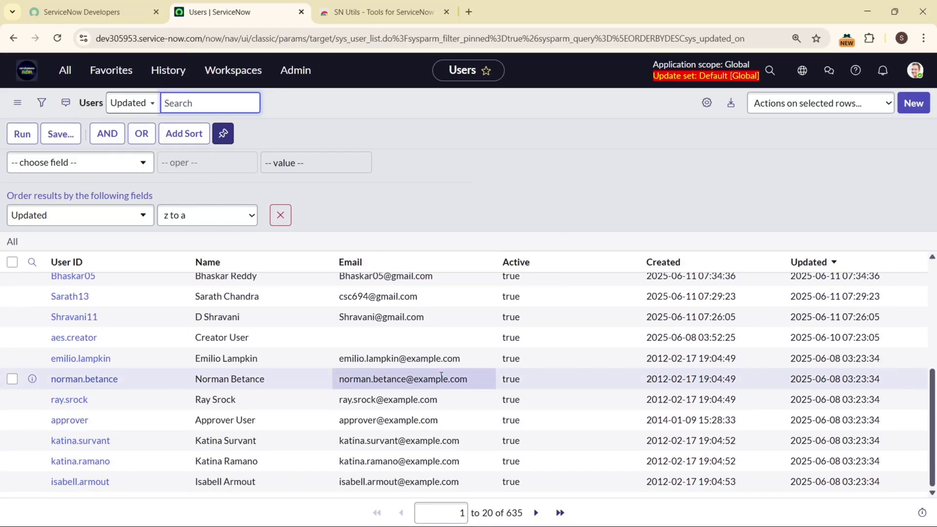
pyautogui.doubleClick(490, 151)
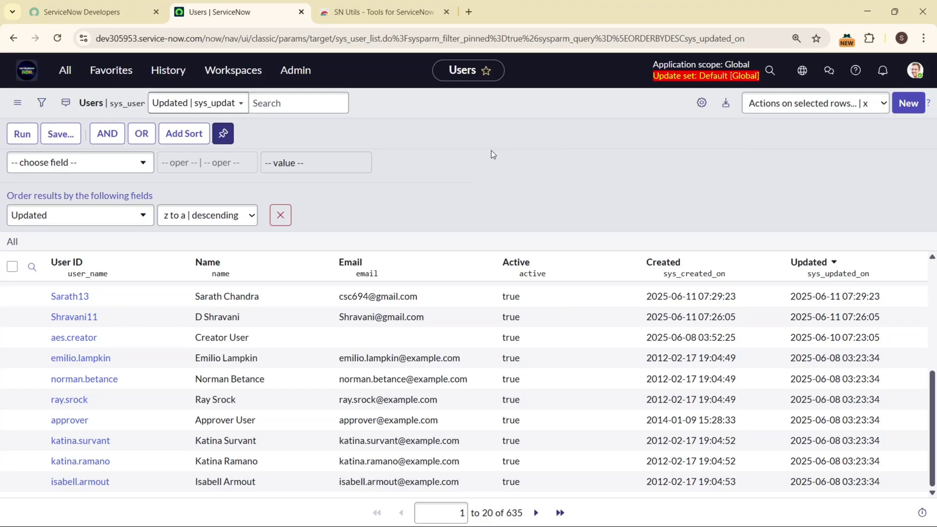
# Step: Open the incident table with the slash command /incident and open the incident record INC0000601
pyautogui.press('/')
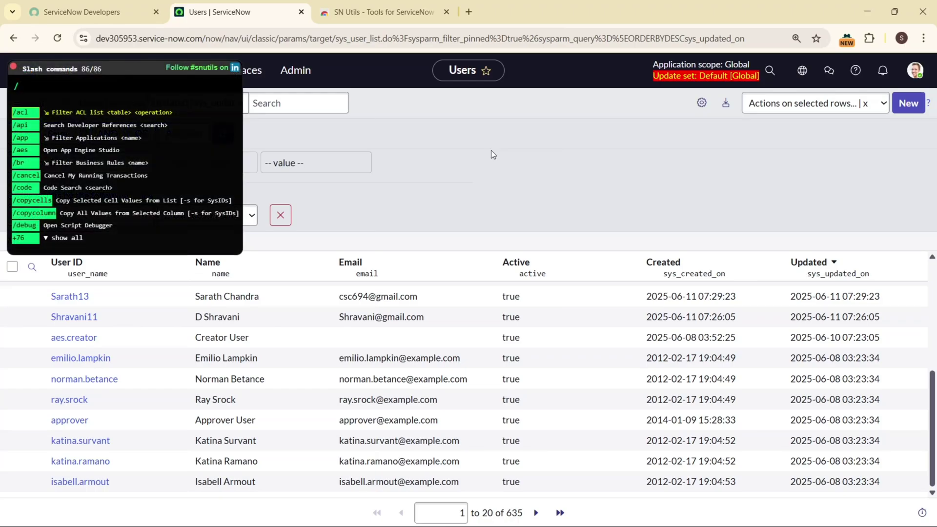
pyautogui.write('incid')
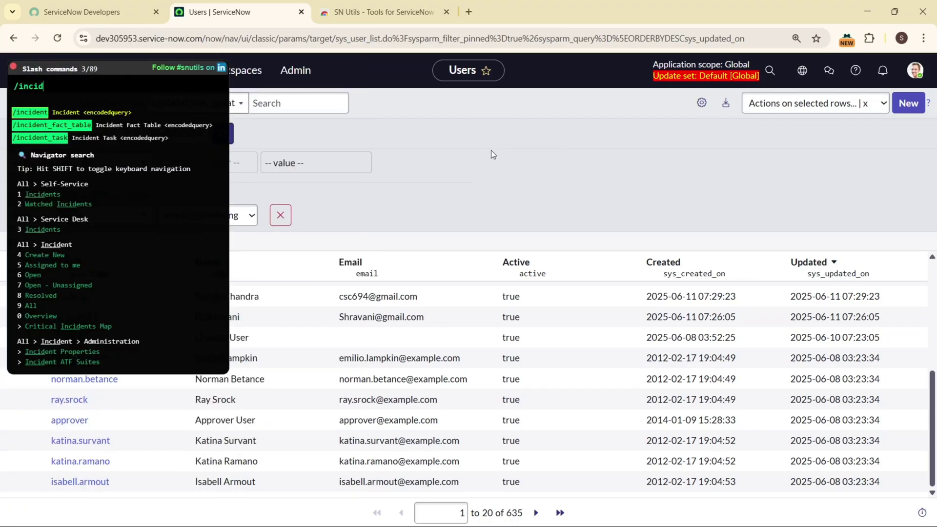
pyautogui.write('ent')
pyautogui.press('Return')
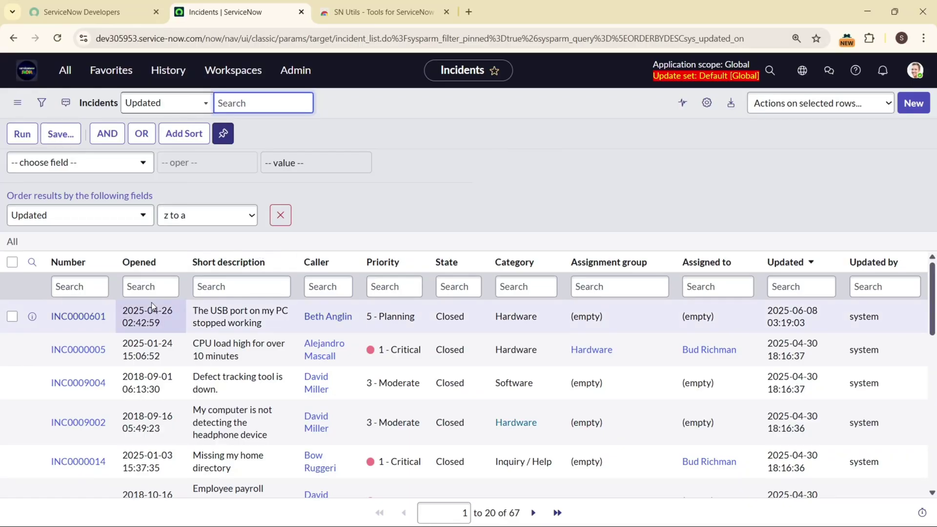
pyautogui.click(84, 318)
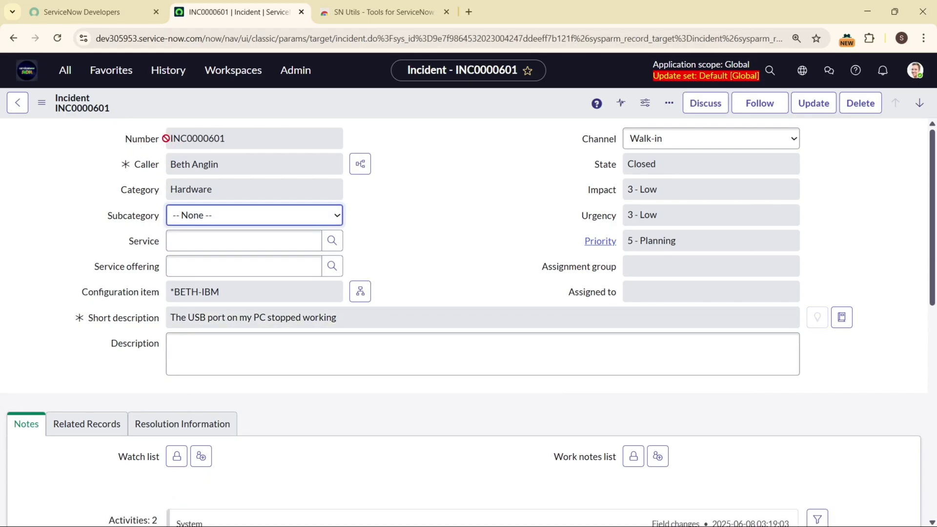
# Step: View the dictionary information of the incident's Number field, then close it
pyautogui.rightClick(141, 143)
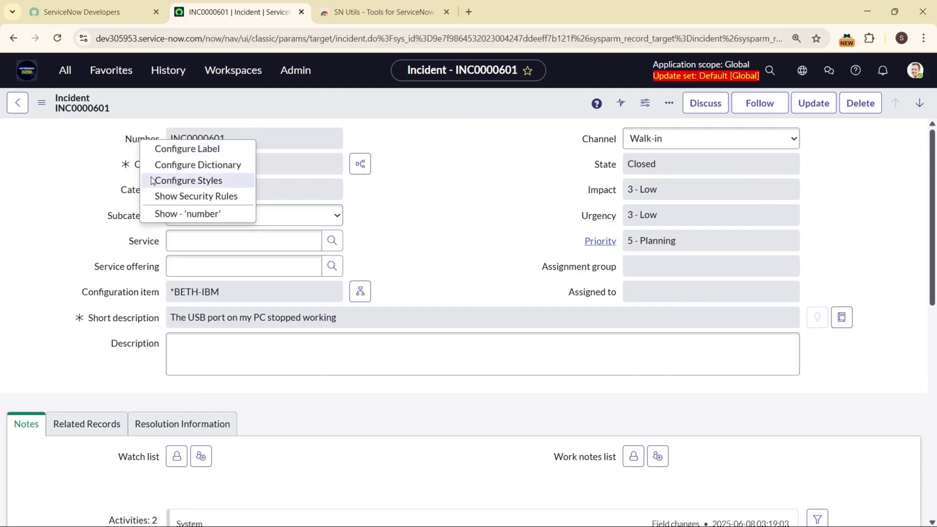
pyautogui.click(184, 219)
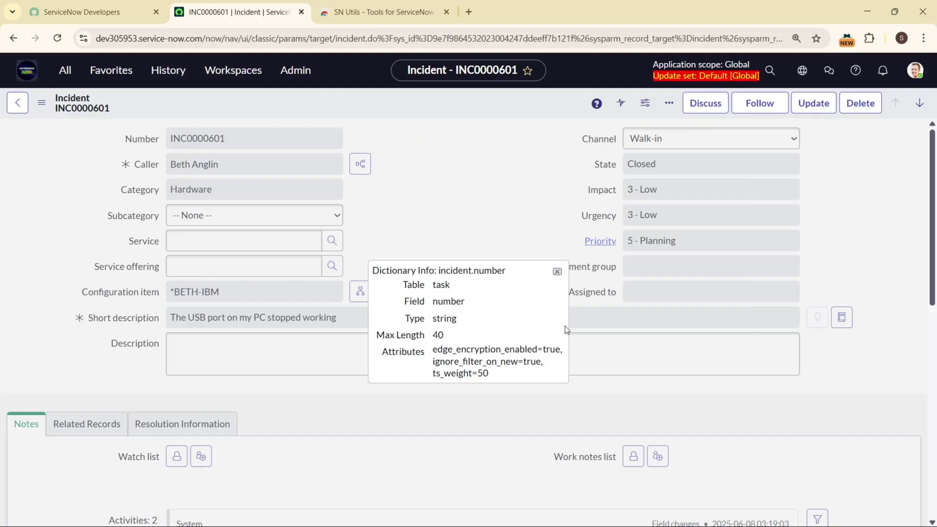
pyautogui.click(557, 271)
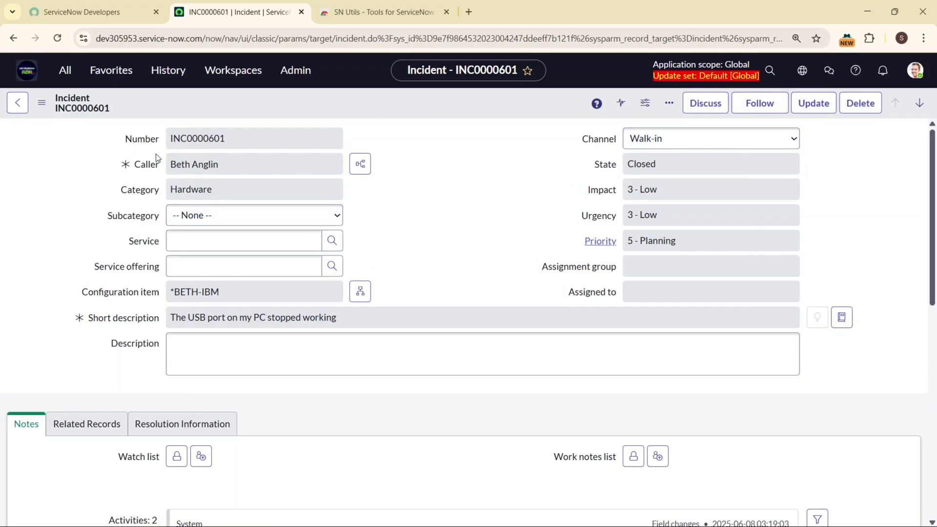
# Step: View the SN Utils field details of the incident's Number and Subcategory fields, including the subcategory options, and dismiss each dialog without changes
pyautogui.doubleClick(142, 142)
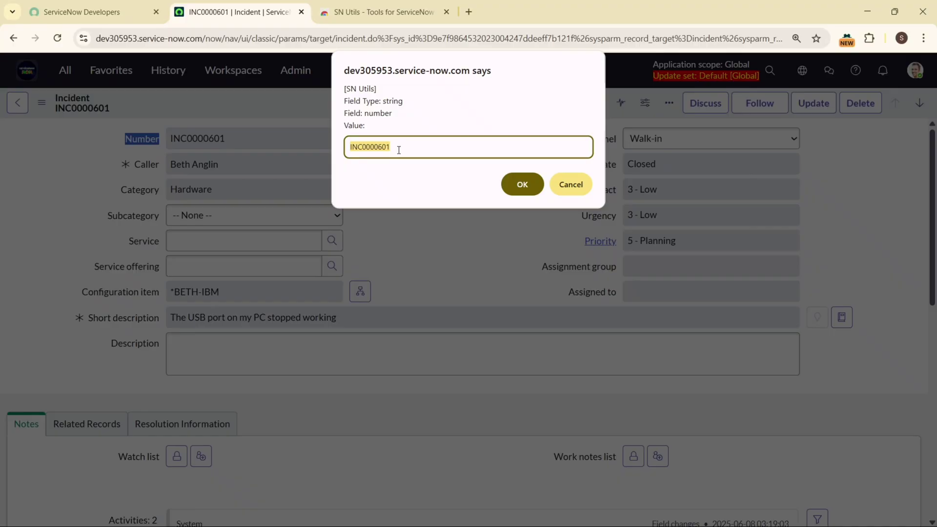
pyautogui.click(563, 187)
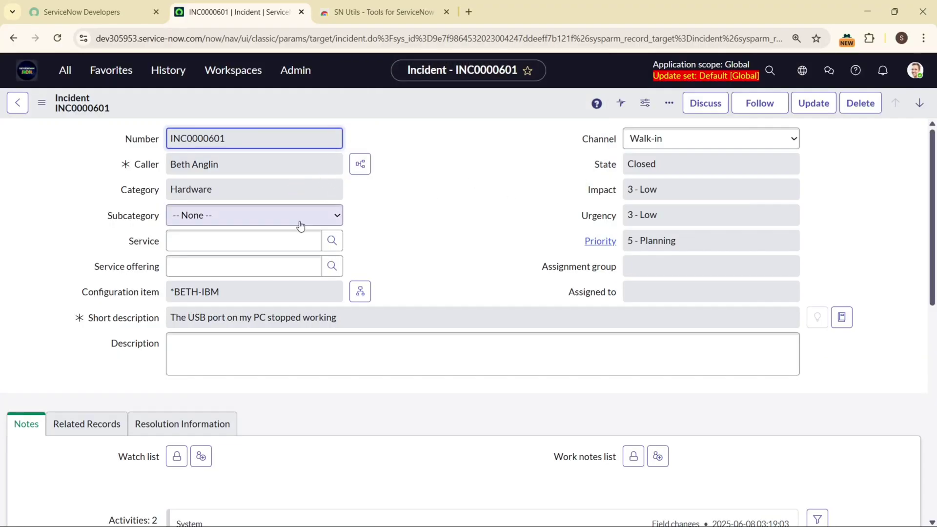
pyautogui.click(140, 220)
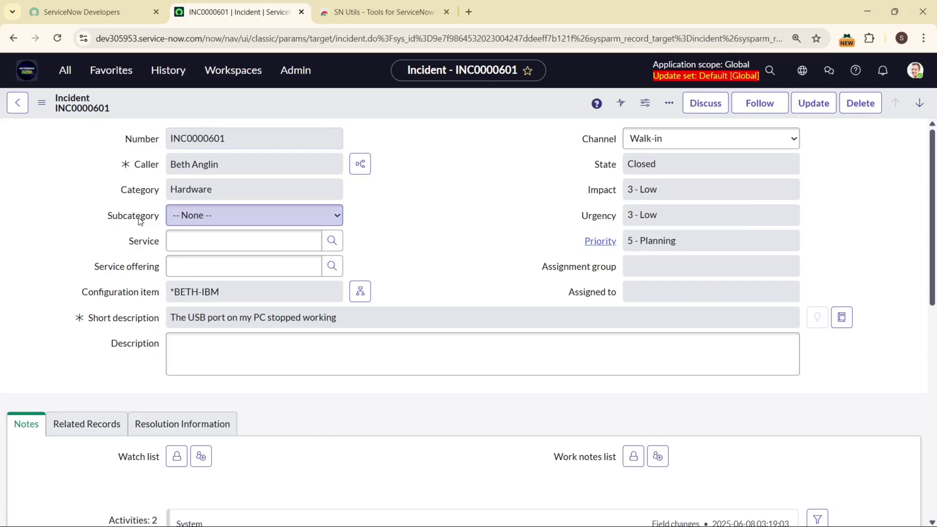
pyautogui.doubleClick(139, 218)
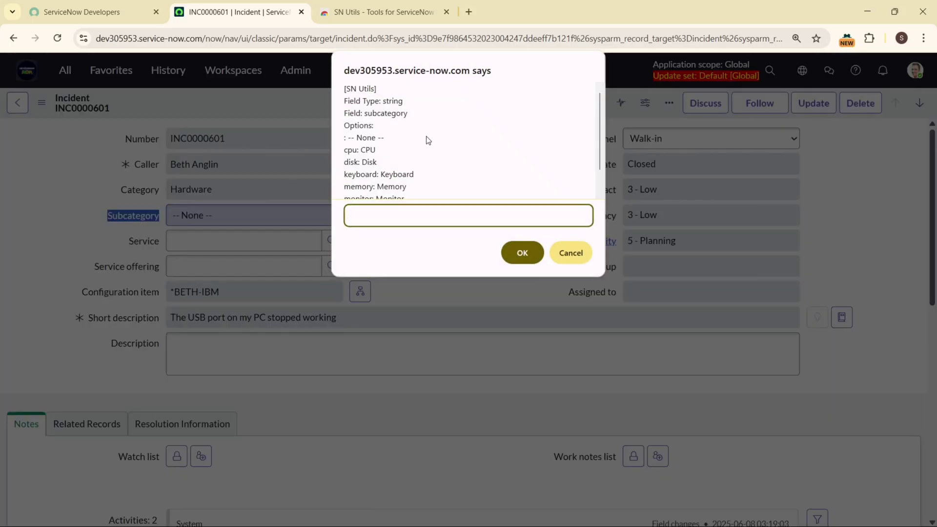
pyautogui.scroll(-1, 427, 141)
pyautogui.scroll(1, 410, 122)
pyautogui.scroll(-1, 408, 123)
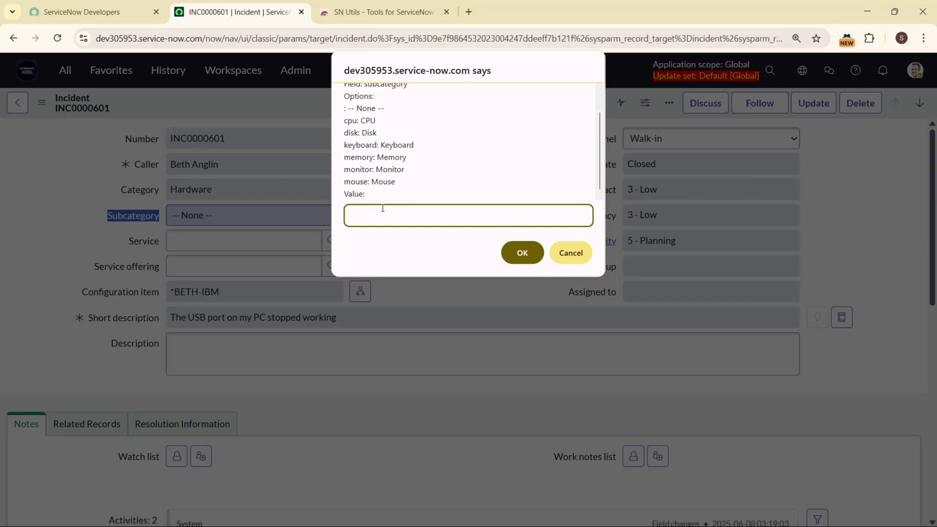
pyautogui.click(571, 253)
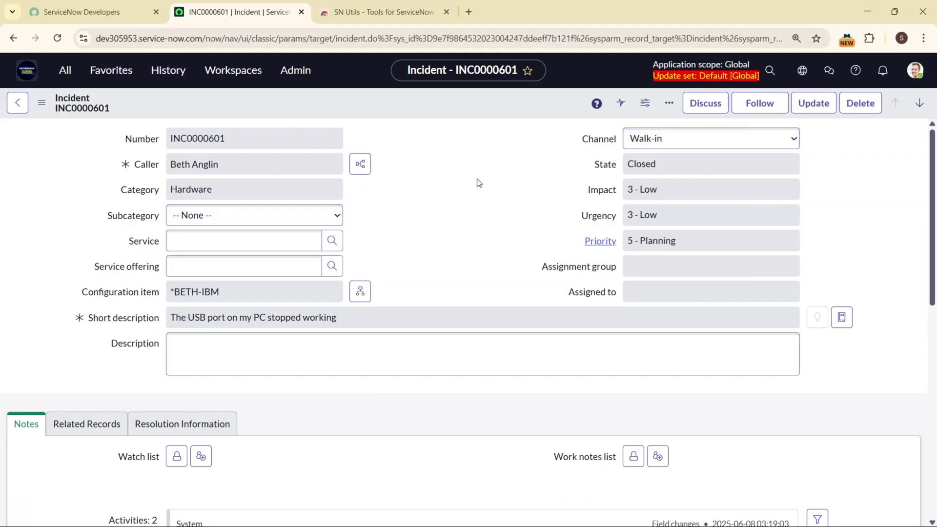
# Step: Toggle the technical names on the incident form on and off, first directly and again with the SN Utils tool Show technical names (/tn)
pyautogui.doubleClick(459, 230)
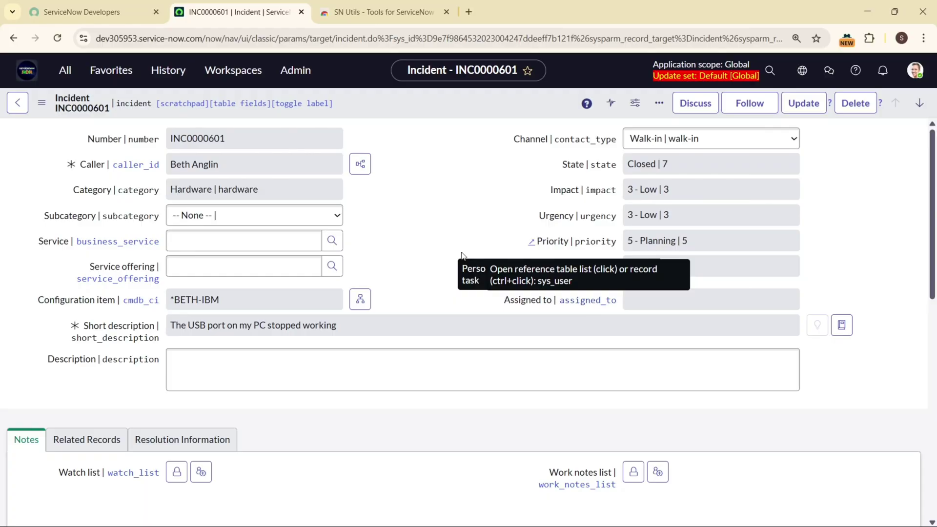
pyautogui.doubleClick(418, 210)
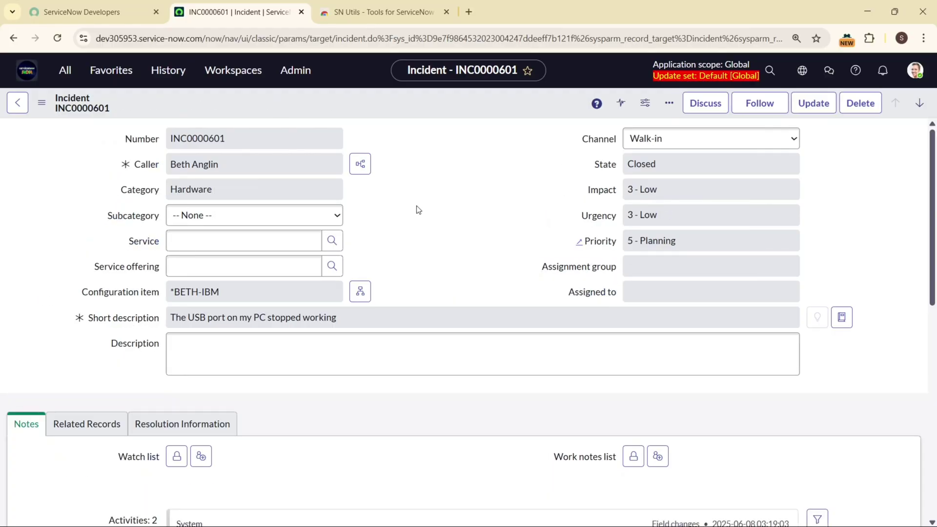
pyautogui.rightClick(418, 210)
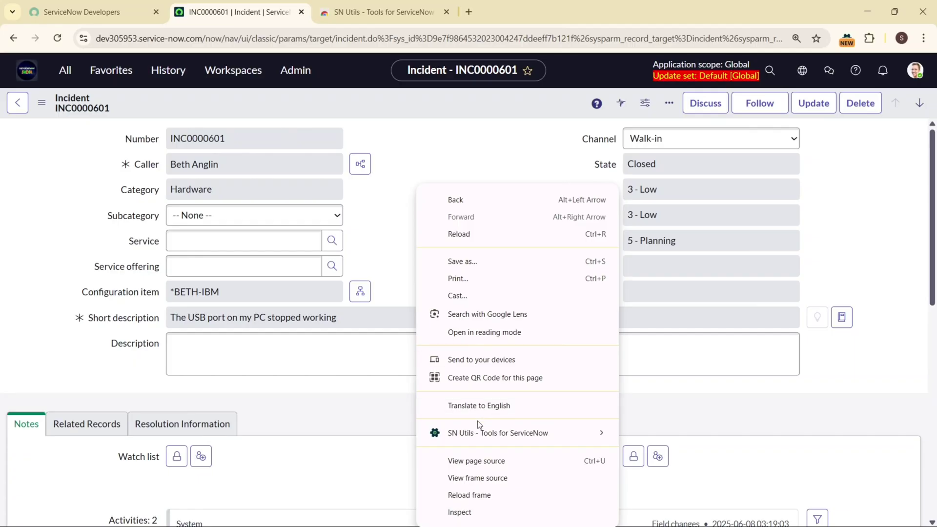
pyautogui.moveTo(463, 436)
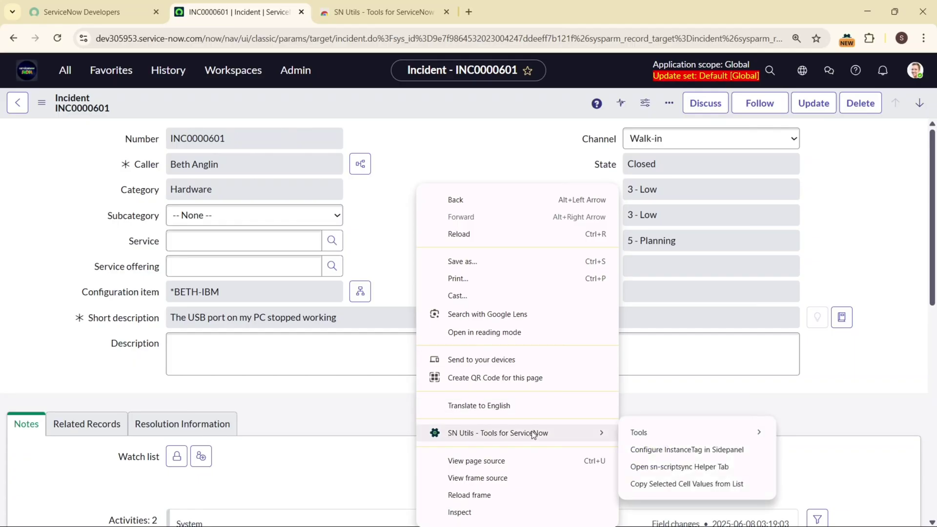
pyautogui.moveTo(658, 432)
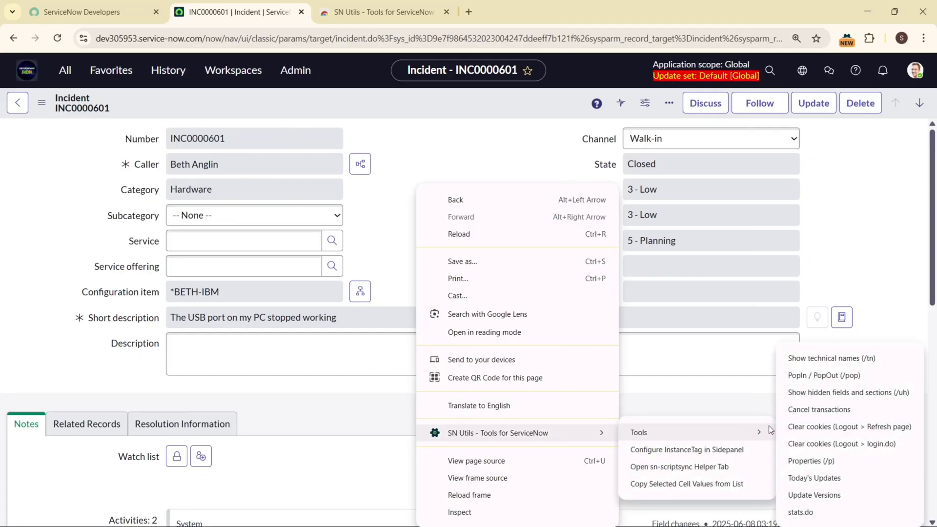
pyautogui.click(793, 359)
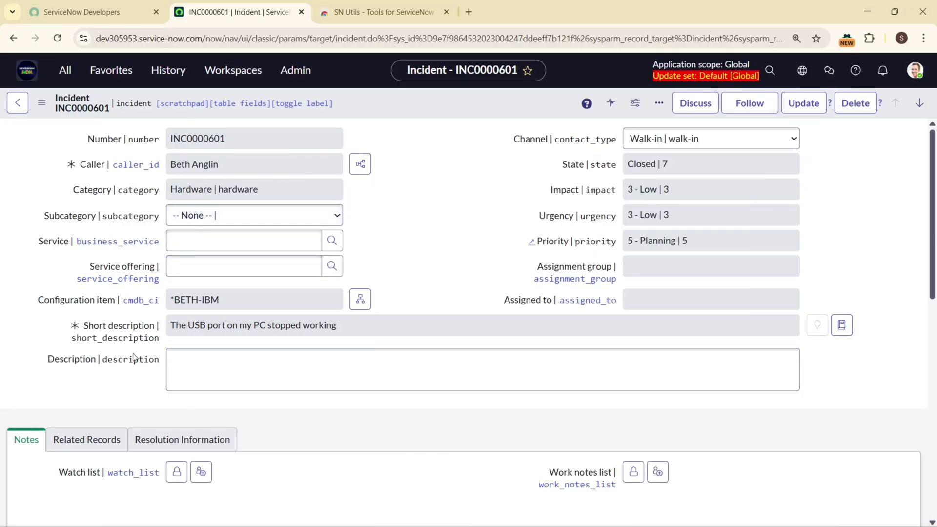
pyautogui.scroll(-4, 131, 359)
pyautogui.scroll(4, 402, 372)
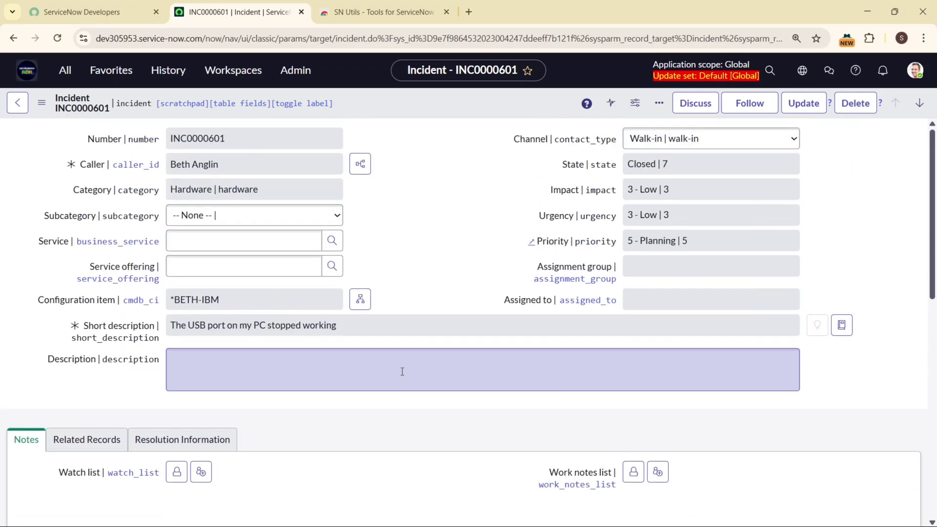
pyautogui.doubleClick(450, 223)
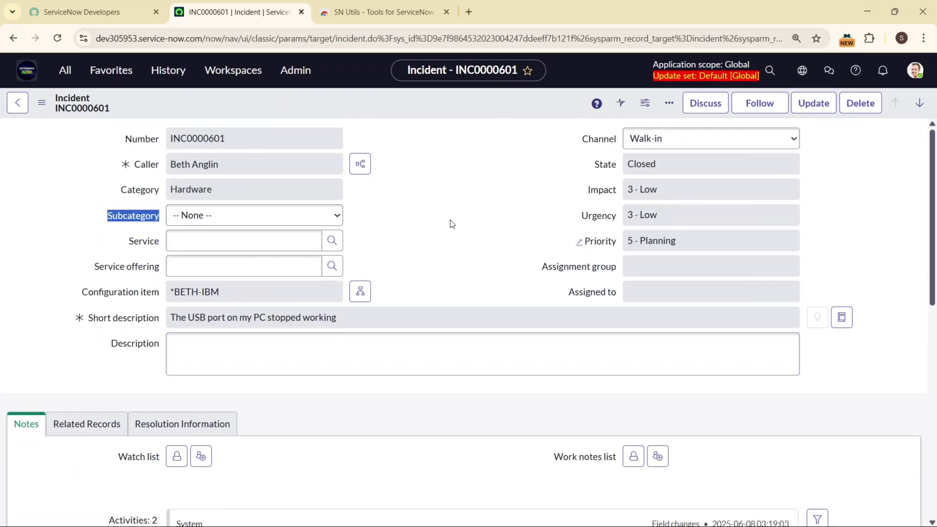
# Step: Show the technical names on the incident form with the slash command /tn
pyautogui.click(450, 223)
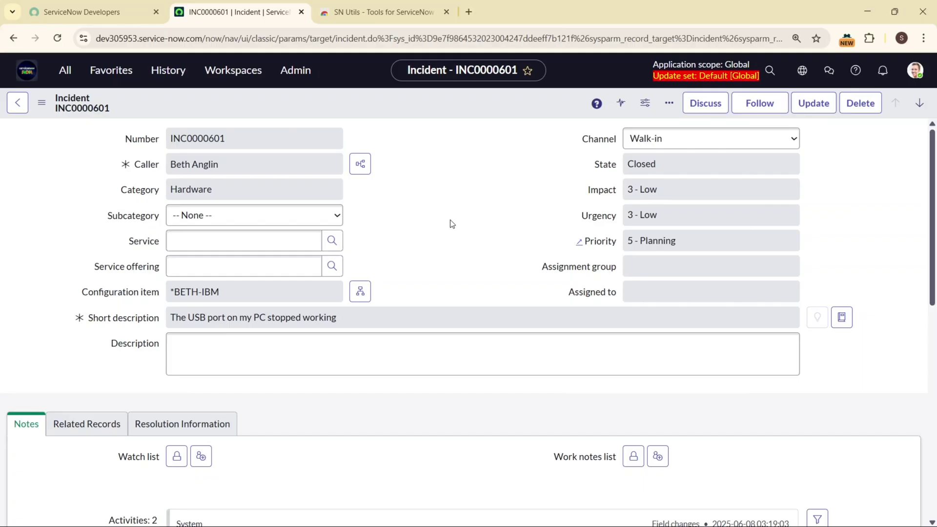
pyautogui.press('/')
pyautogui.write('tn')
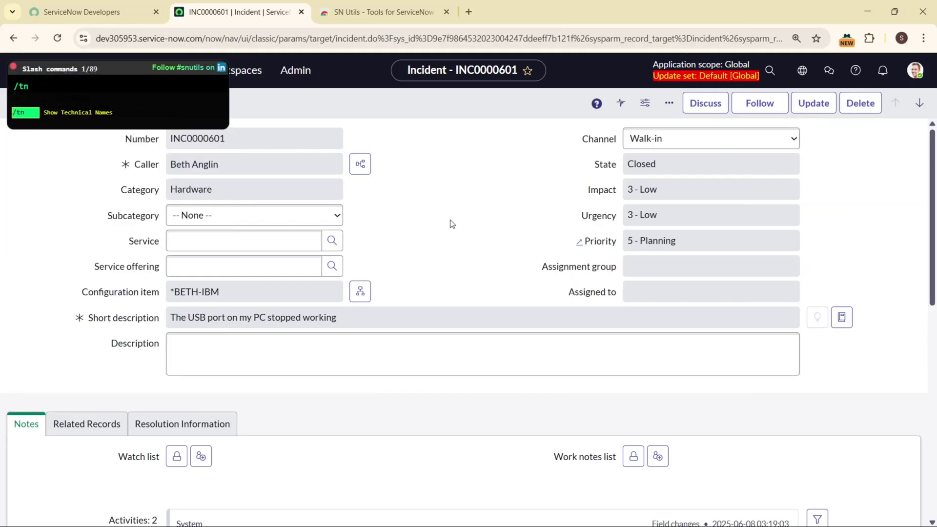
pyautogui.press('Return')
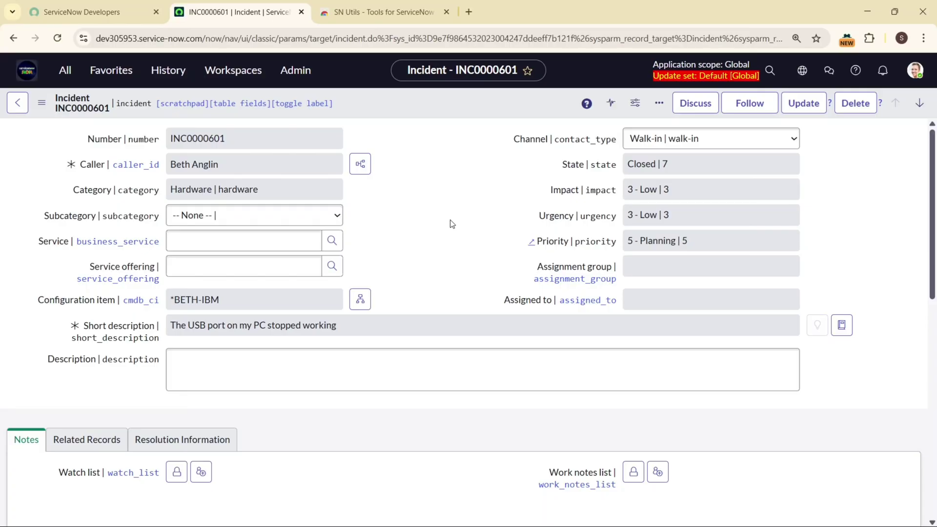
# Step: Return to the instance home page and open the Access Controls list with the slash command /acl
pyautogui.click(25, 73)
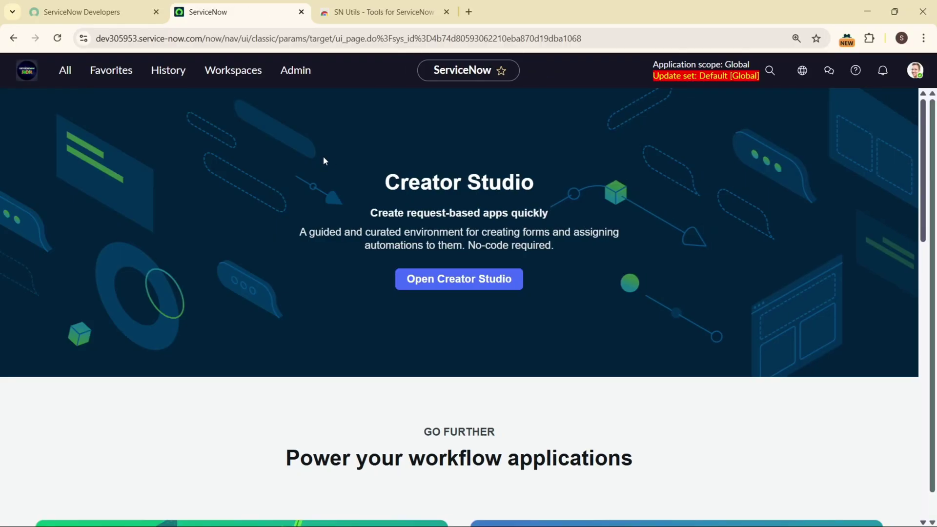
pyautogui.press('/')
pyautogui.write('acl')
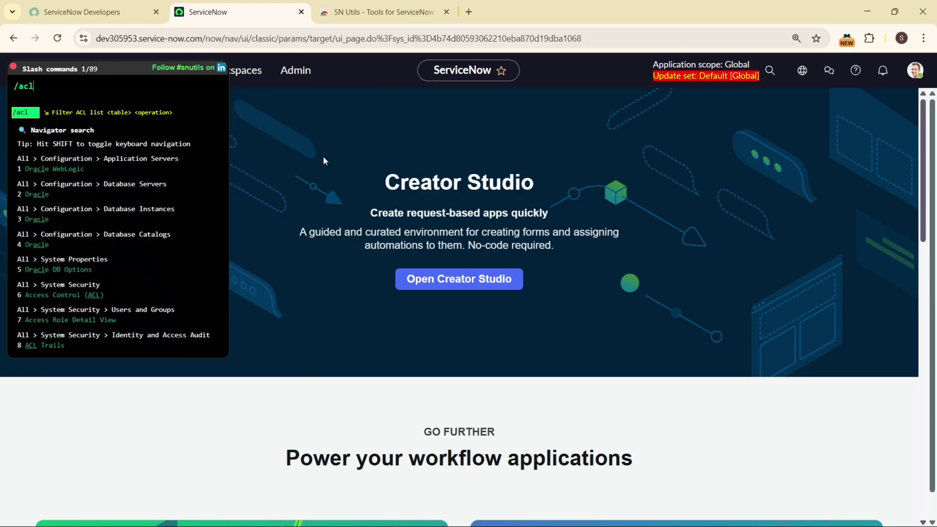
pyautogui.press('Return')
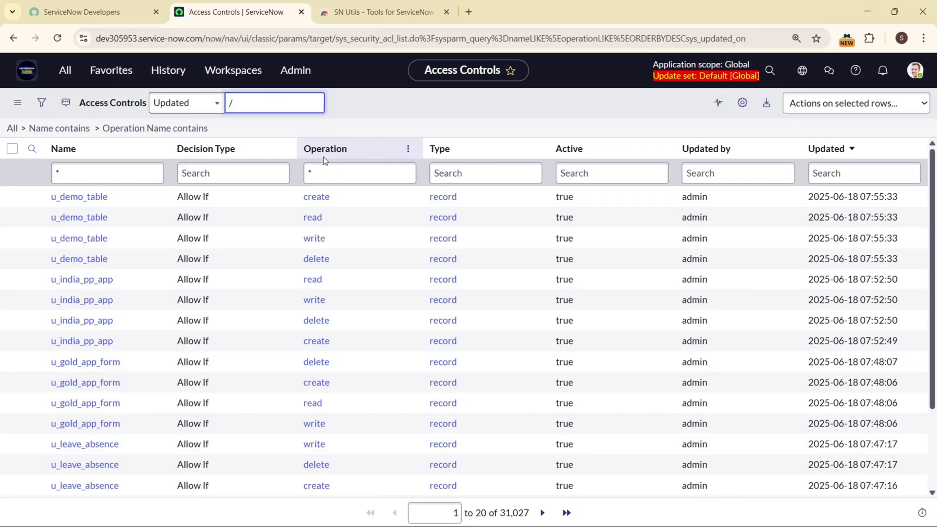
# Step: Open the Script Includes list with the slash command /si
pyautogui.click(414, 104)
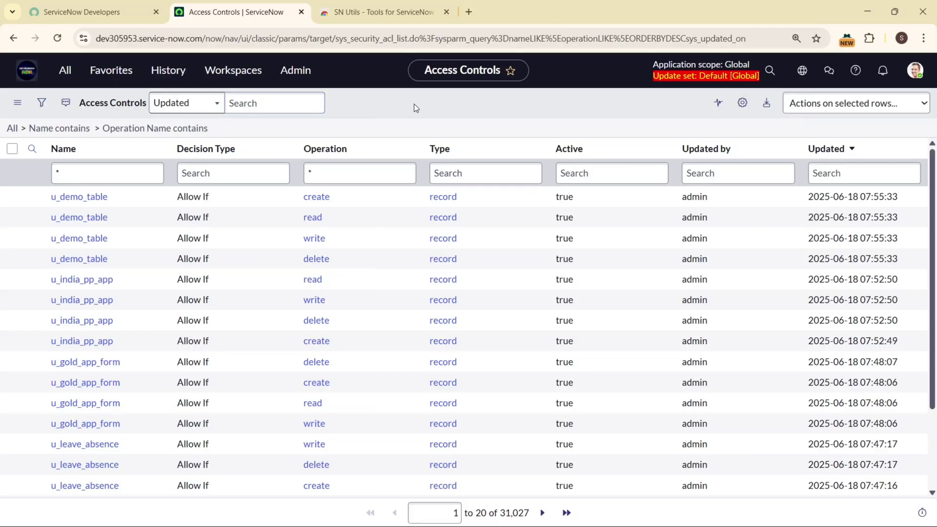
pyautogui.write('/')
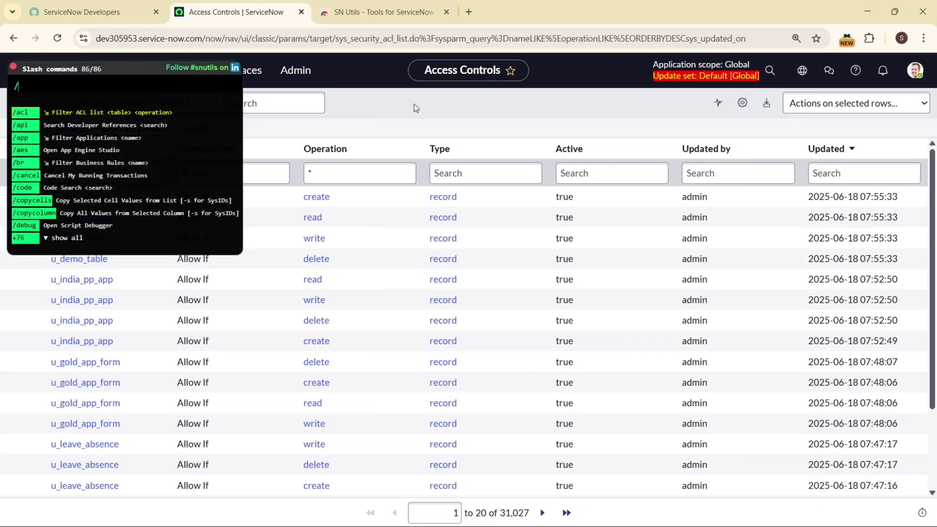
pyautogui.write('si')
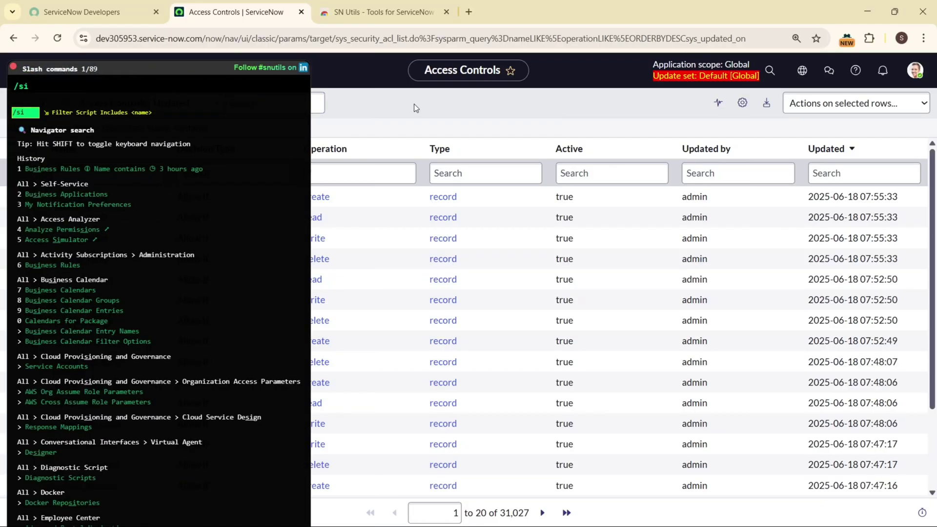
pyautogui.press('Return')
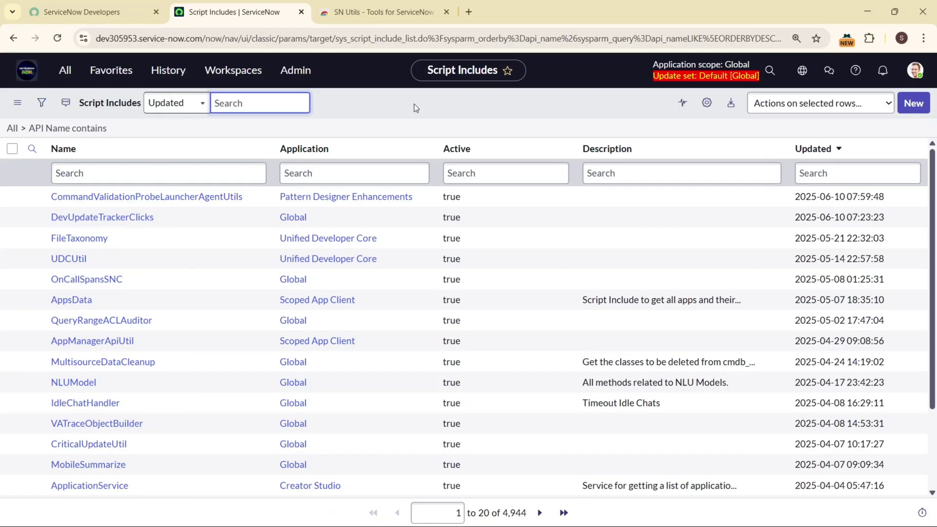
# Step: Open the Client Scripts list with the slash command /cs
pyautogui.click(418, 115)
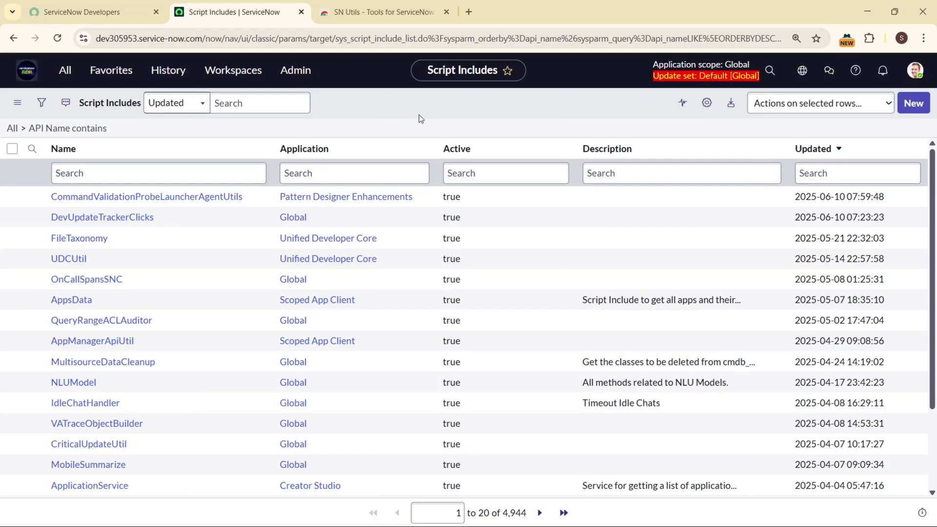
pyautogui.write('/cs')
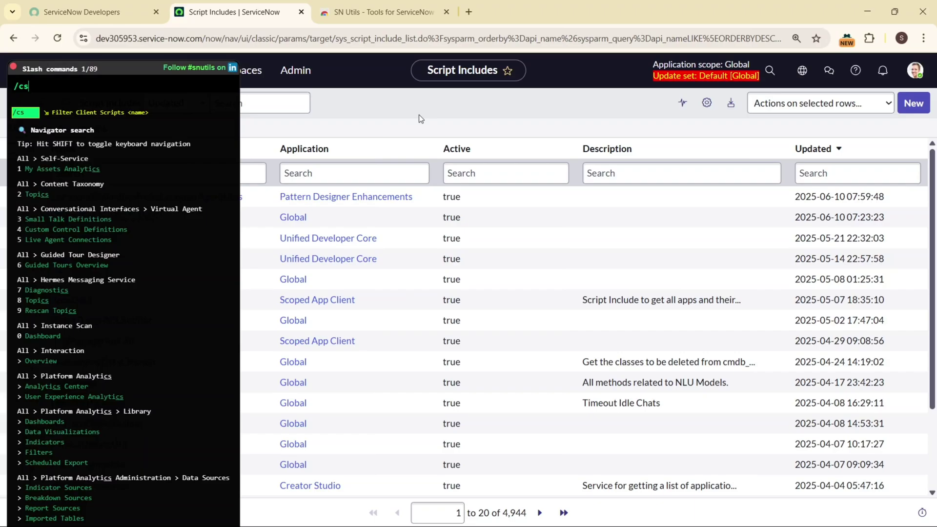
pyautogui.press('Return')
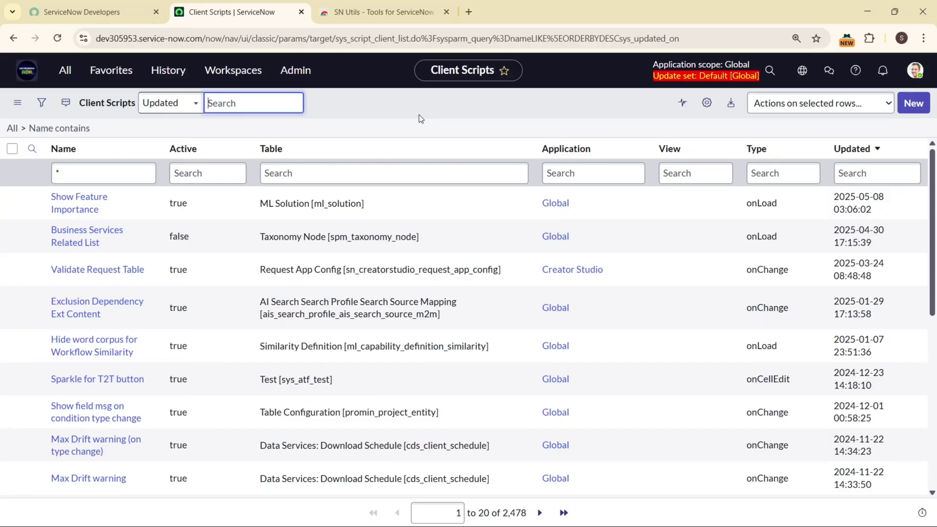
# Step: Filter the application navigator for "client scripts" and open Client Scripts under System Definition
pyautogui.click(72, 70)
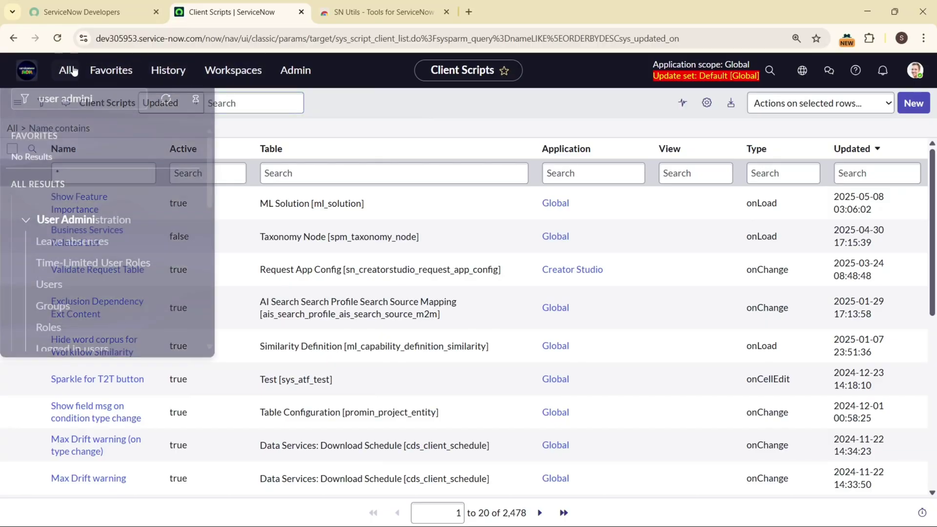
pyautogui.write('client ')
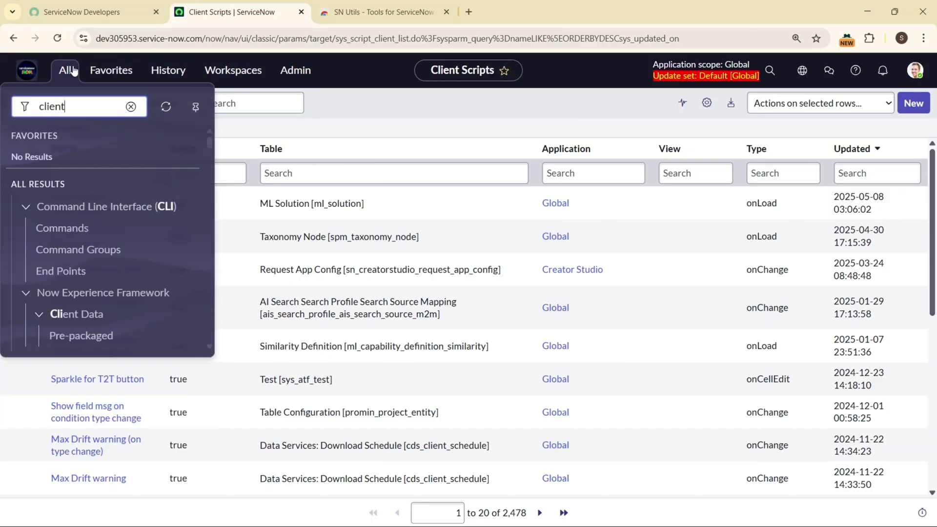
pyautogui.write('scripts')
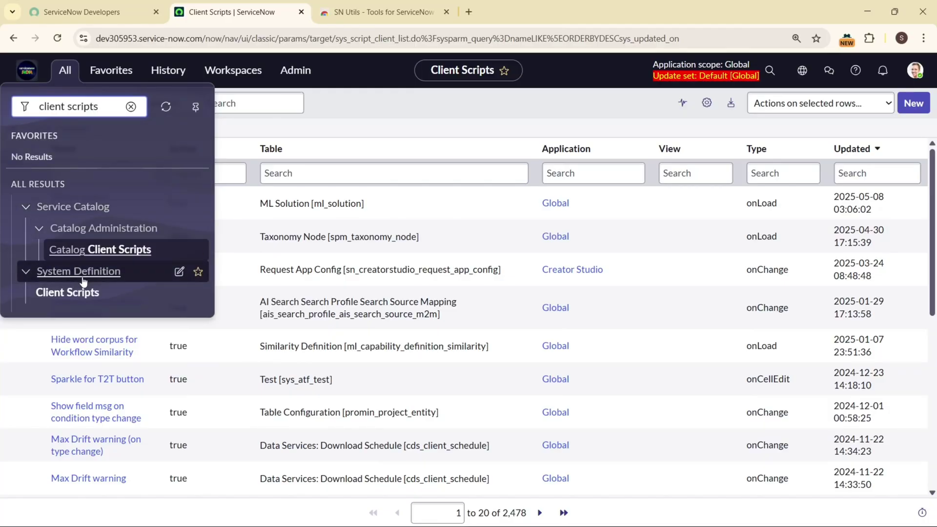
pyautogui.click(61, 293)
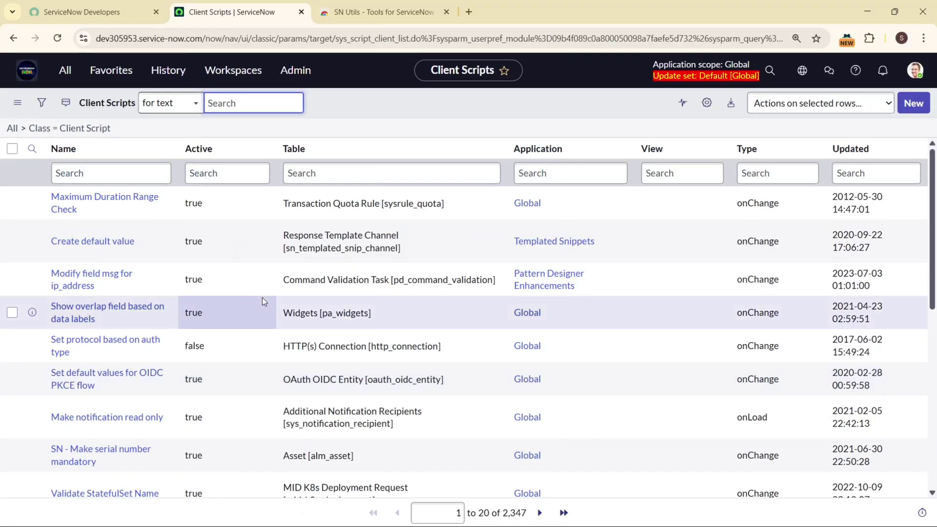
# Step: Reopen the Client Scripts list with the slash command /cs for comparison with the navigator route
pyautogui.click(385, 134)
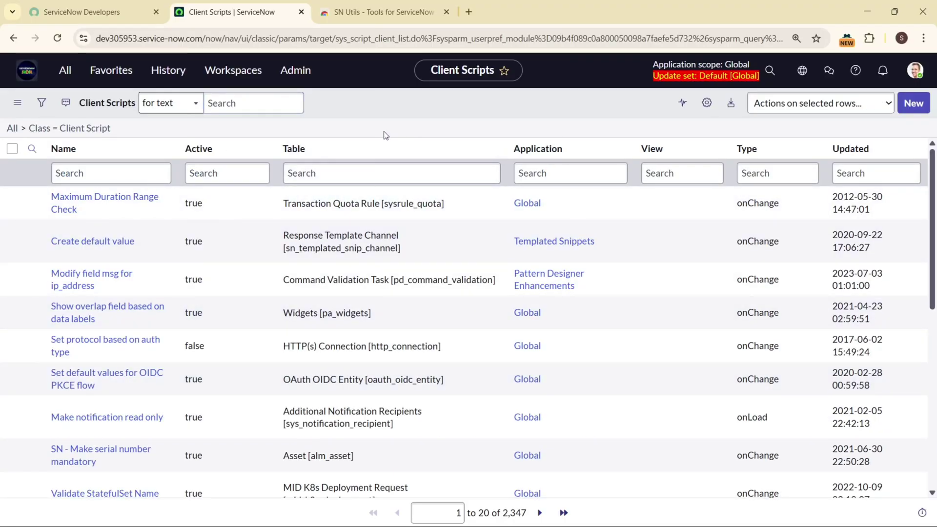
pyautogui.press('/')
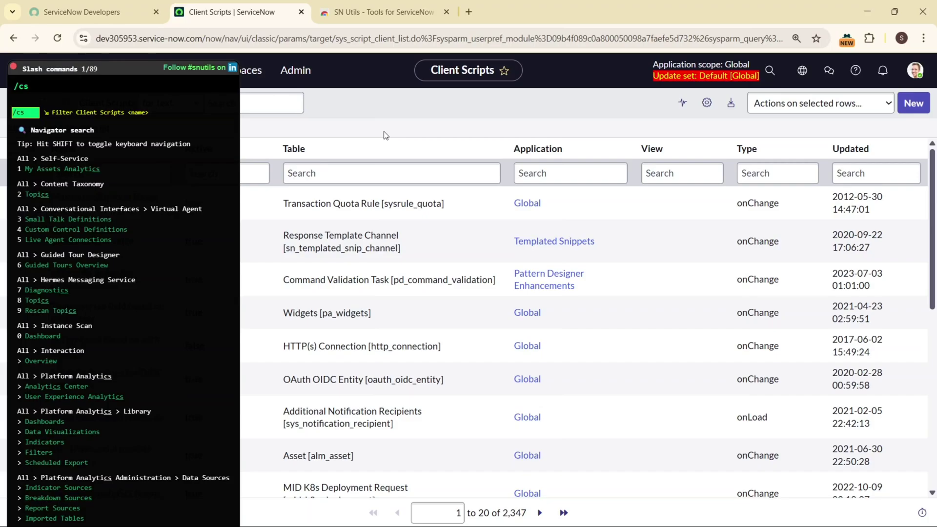
pyautogui.press('Return')
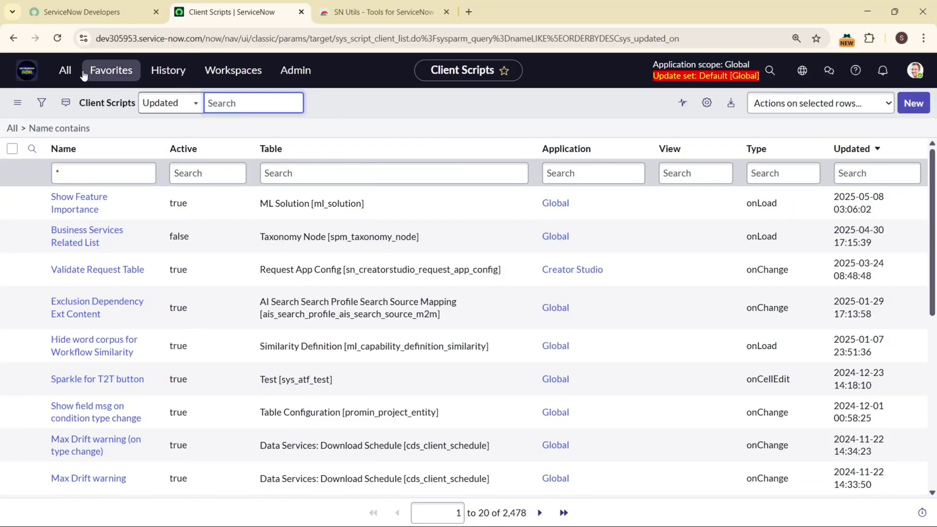
# Step: Open the Users list in a new tab by entering sys_user.LIST in the application navigator
pyautogui.click(65, 73)
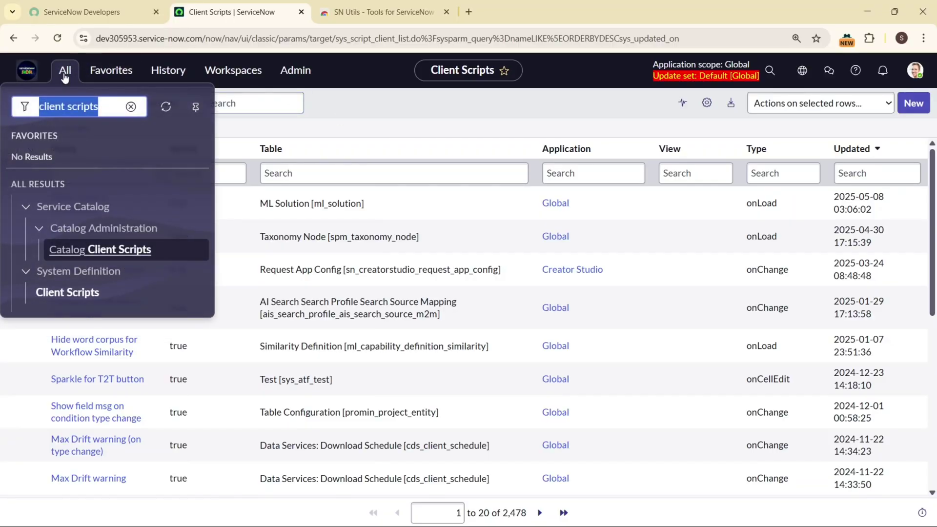
pyautogui.write('sys_')
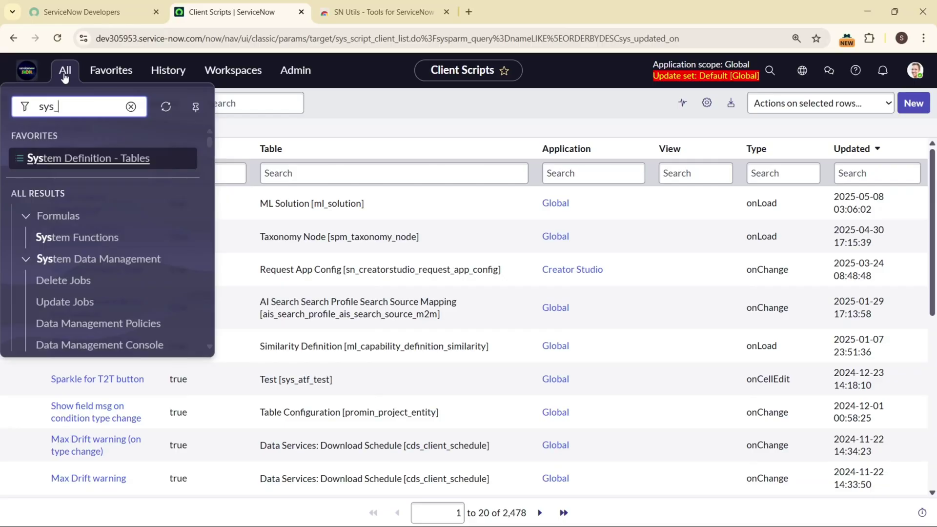
pyautogui.write('user.lis')
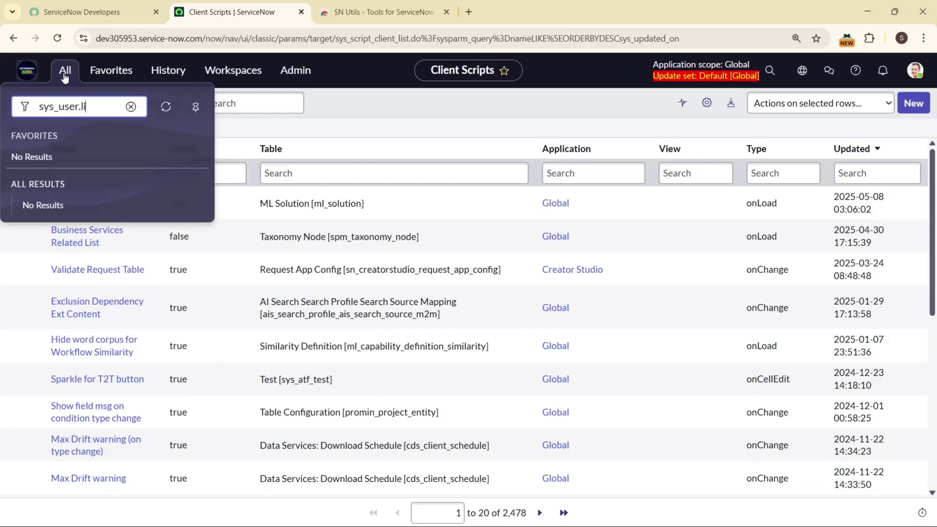
pyautogui.press('BackSpace')
pyautogui.press('BackSpace')
pyautogui.press('BackSpace')
pyautogui.write('LIST')
pyautogui.press('Return')
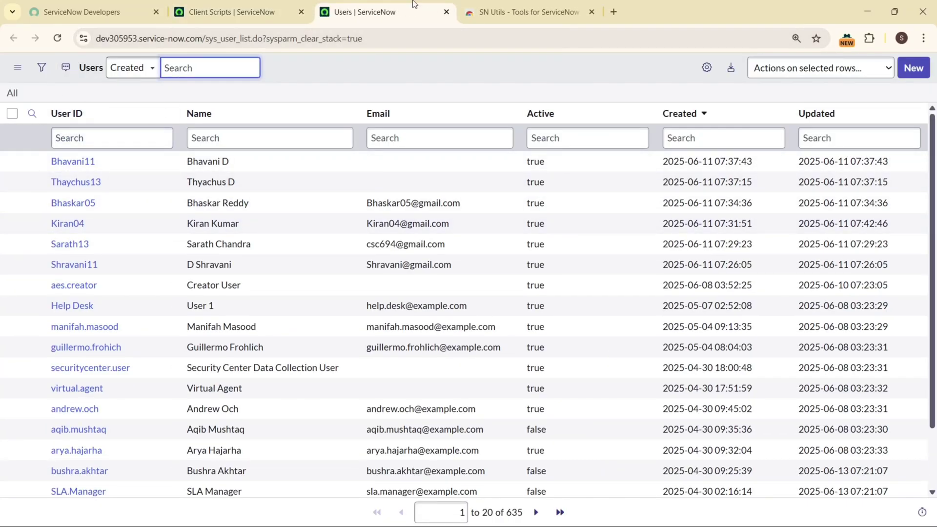
# Step: Compare the Client Scripts and Users tabs, and bring the Users list into the full ServiceNow interface with the slash command /pop
pyautogui.click(278, 7)
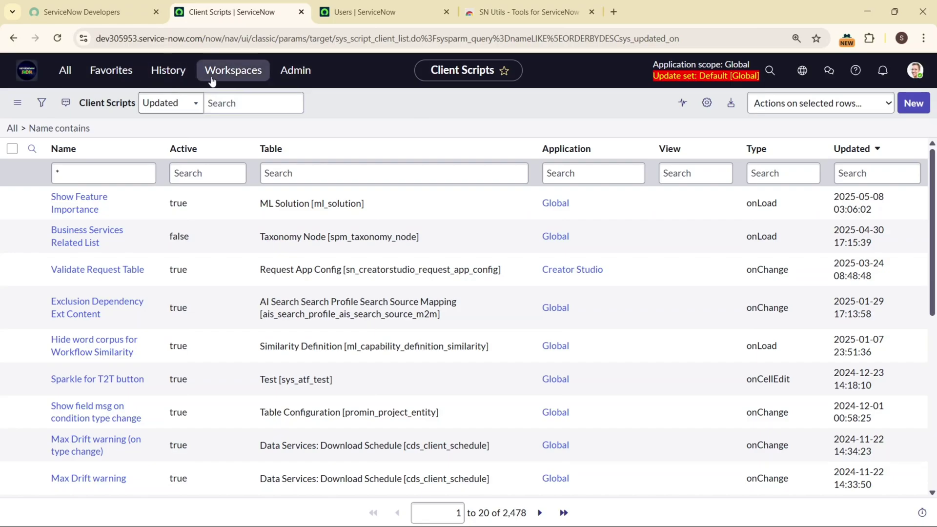
pyautogui.click(394, 11)
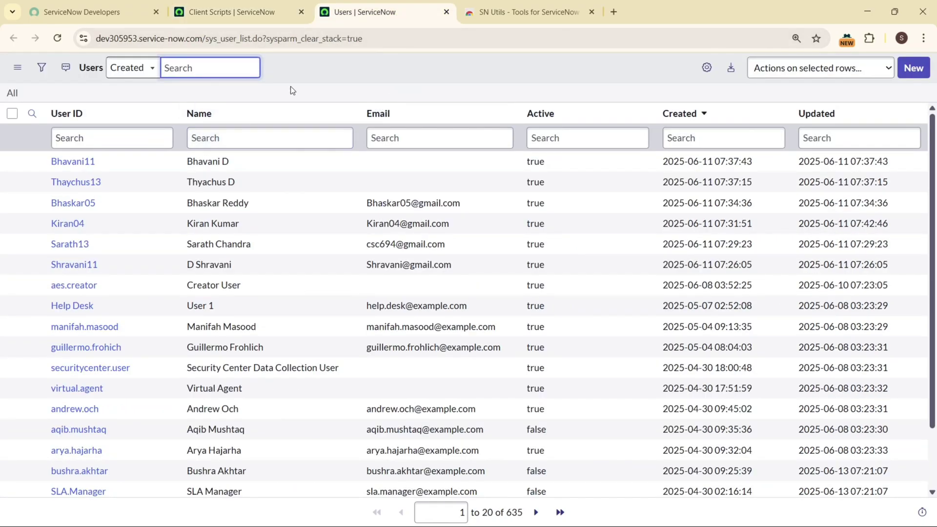
pyautogui.click(310, 88)
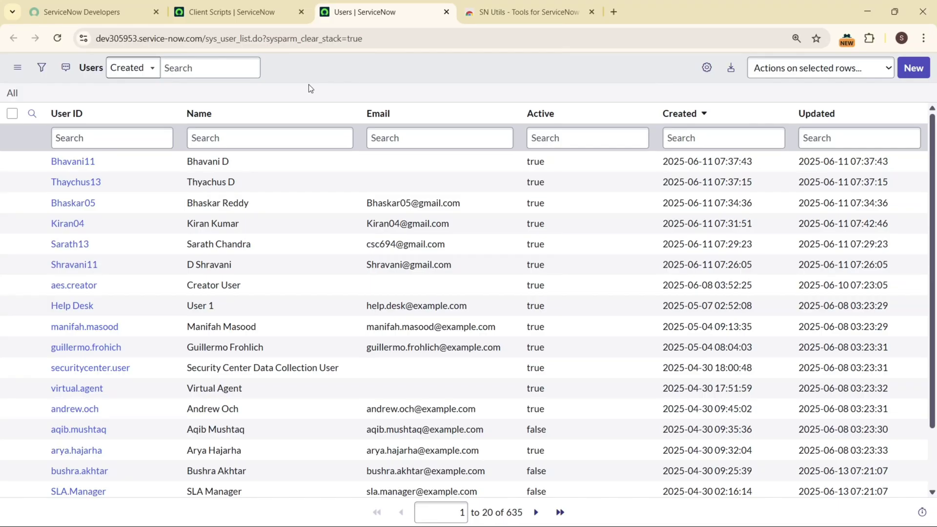
pyautogui.press('/')
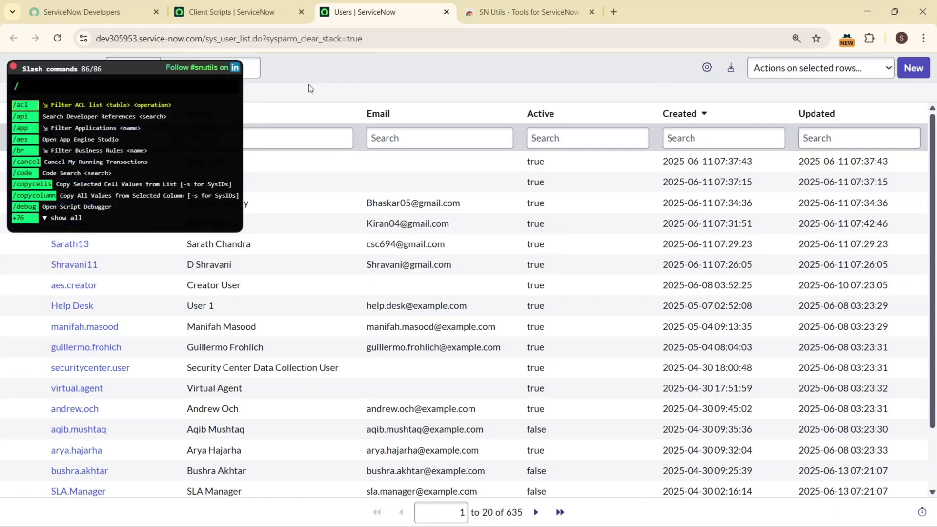
pyautogui.write('pop')
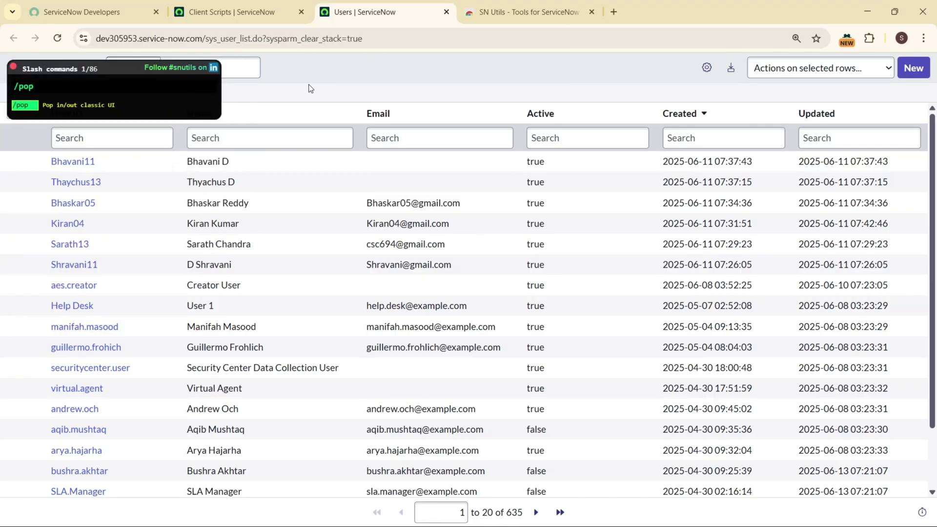
pyautogui.press('Return')
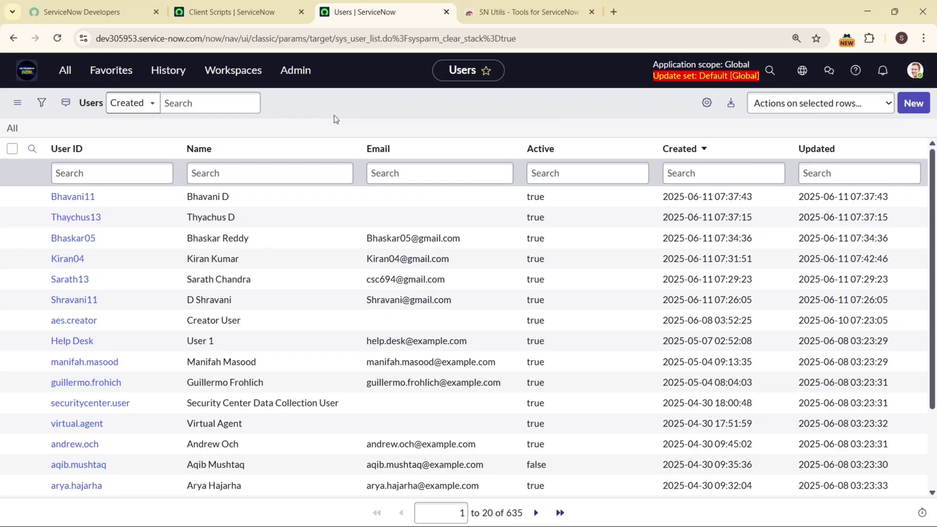
# Step: Open the Service Portal home page with the slash command /sp
pyautogui.press('/')
pyautogui.write('s')
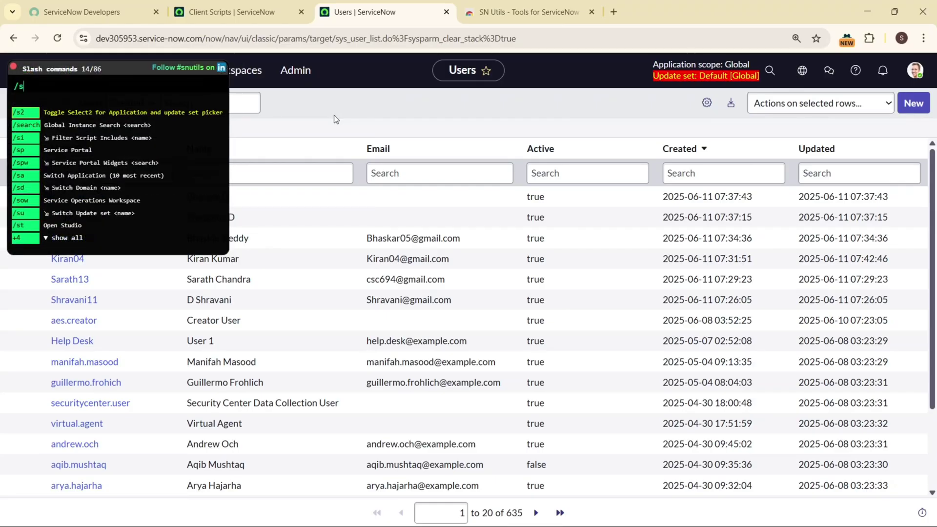
pyautogui.write('p')
pyautogui.press('Return')
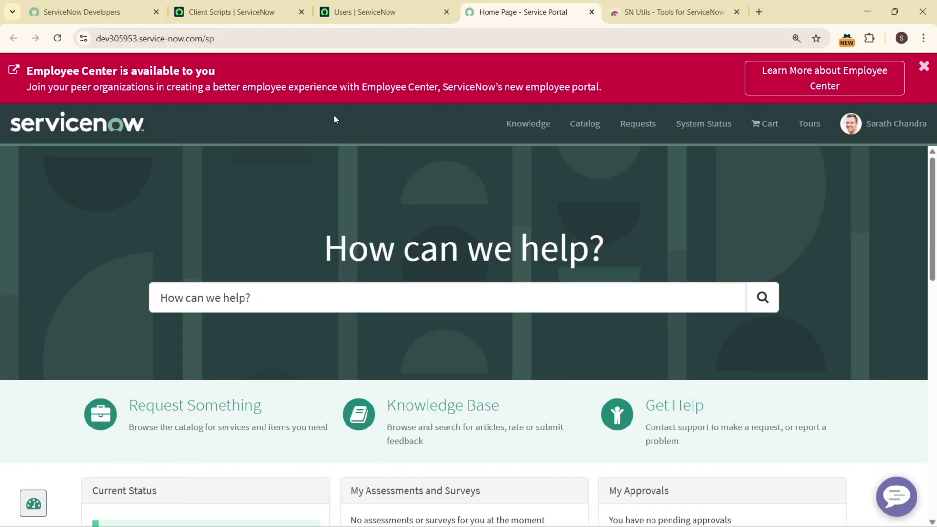
# Step: From the Client Scripts list, look up Service Portal widgets with the slash command /spw and open the Playbook widget
pyautogui.click(248, 5)
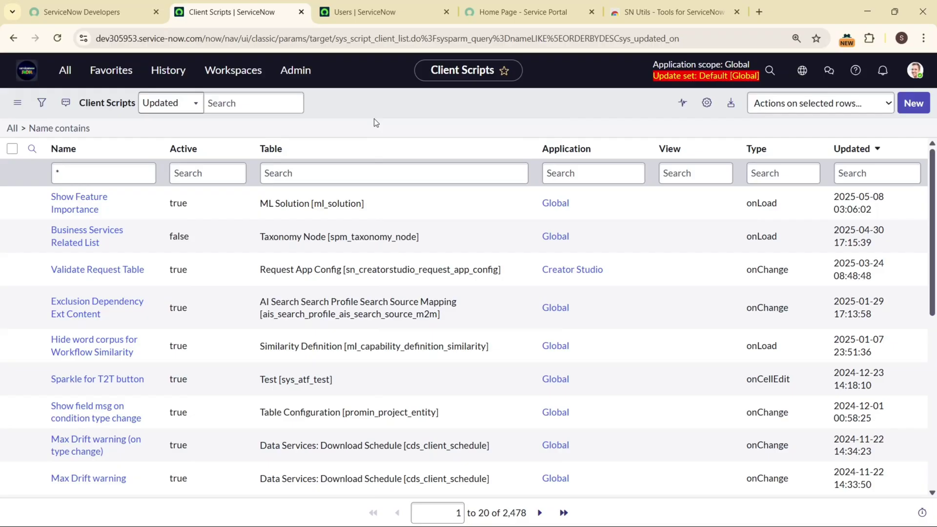
pyautogui.press('/')
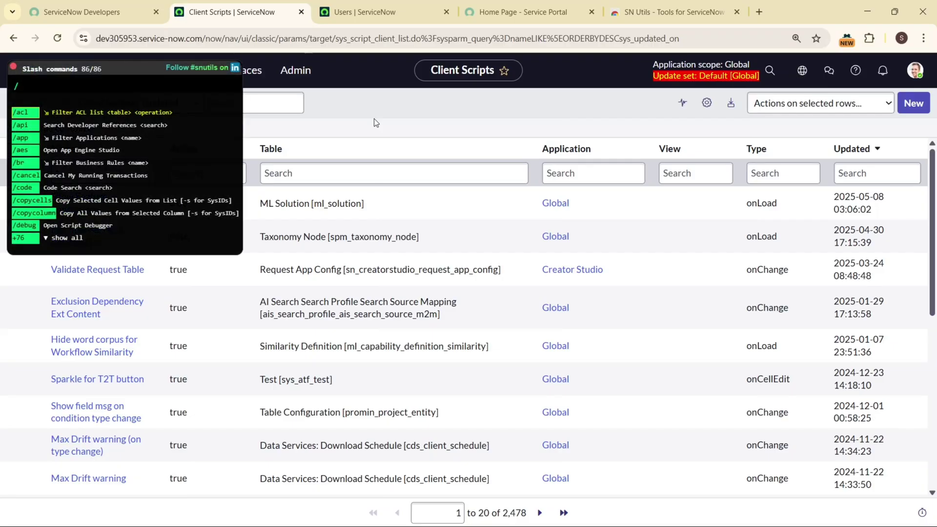
pyautogui.write('spw')
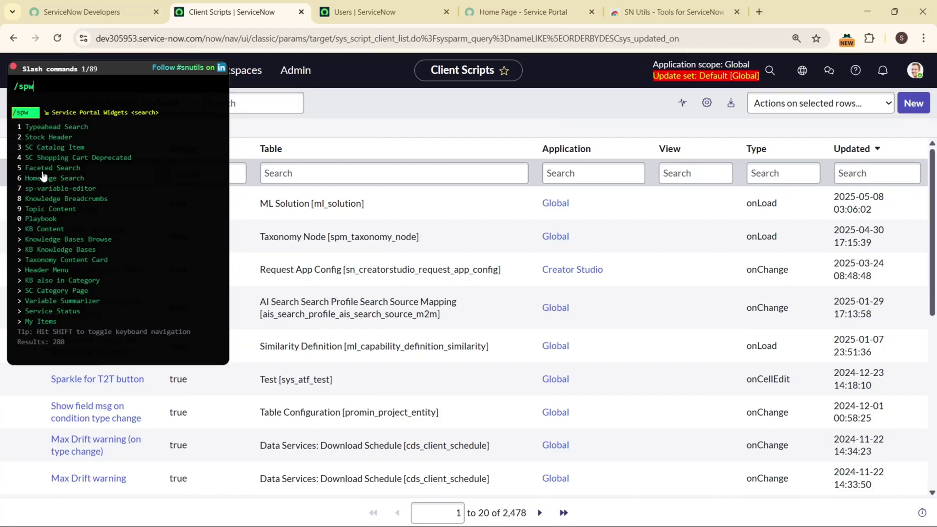
pyautogui.click(42, 219)
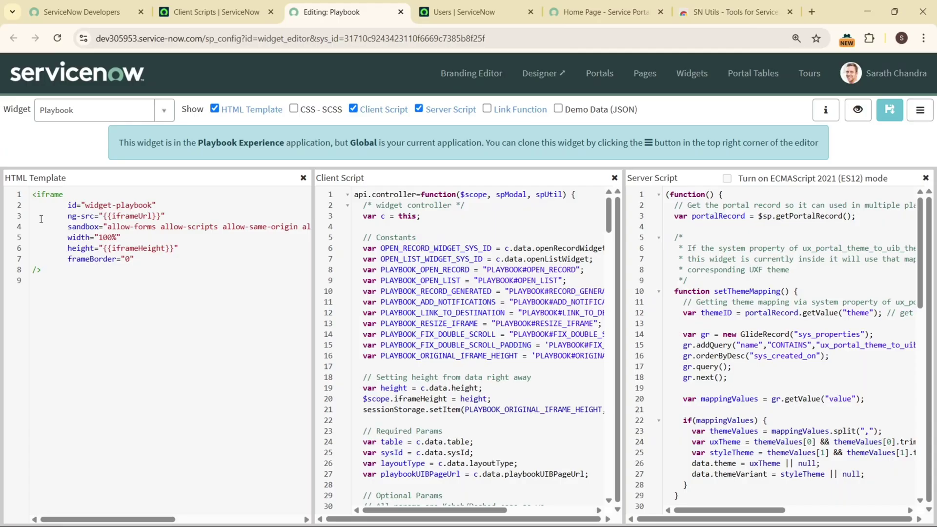
# Step: Search the web for "servicenow community" in the Service Portal tab and open the ServiceNow Community home page
pyautogui.click(208, 13)
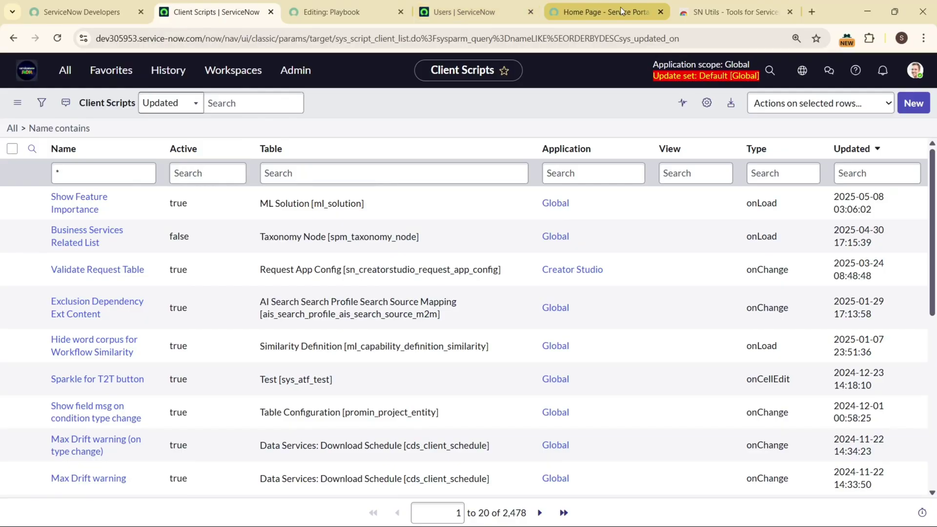
pyautogui.click(605, 7)
pyautogui.click(333, 41)
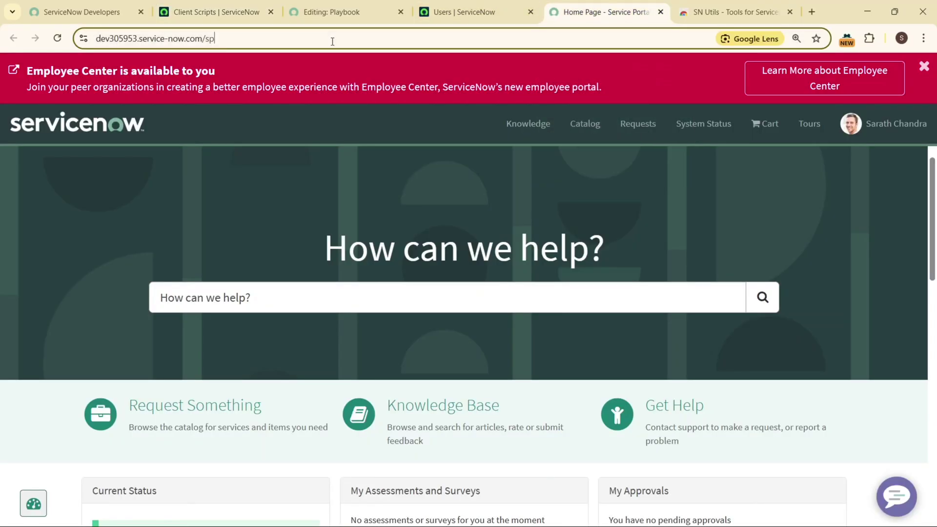
pyautogui.write('servic')
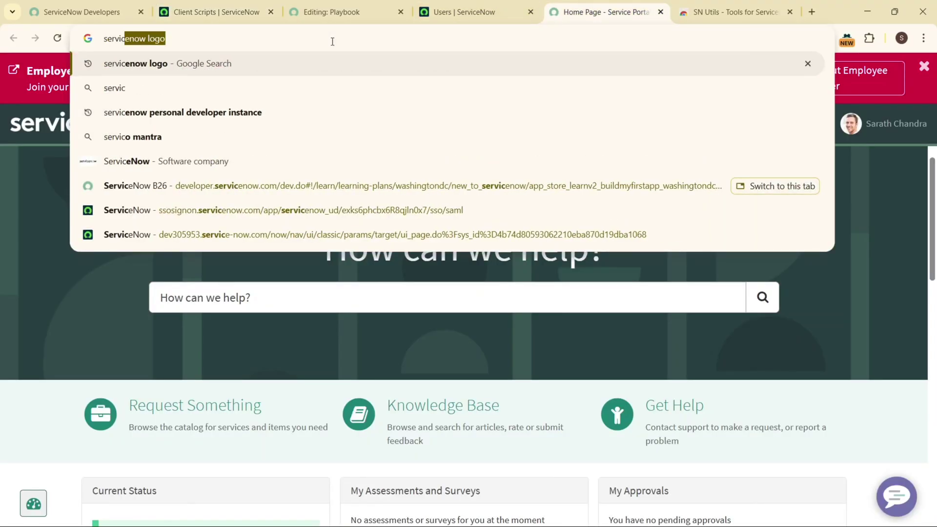
pyautogui.write('enow commi')
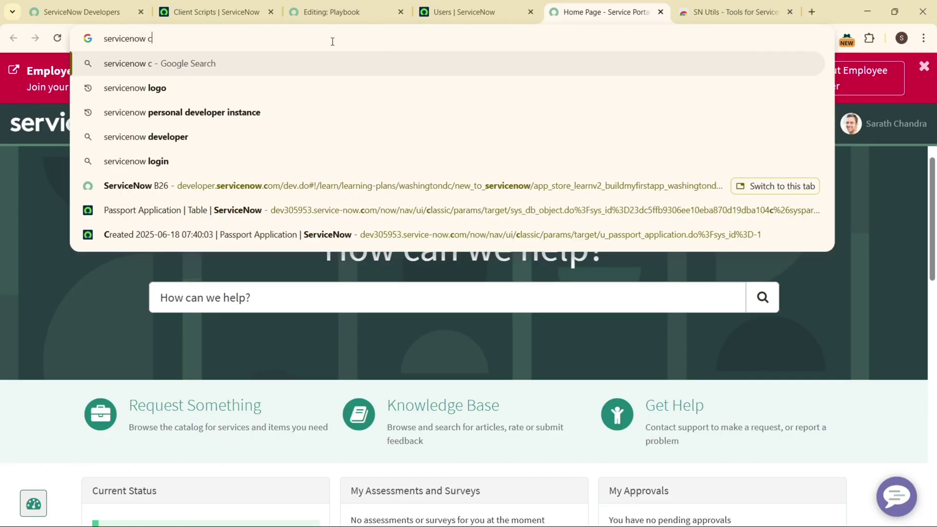
pyautogui.press('BackSpace')
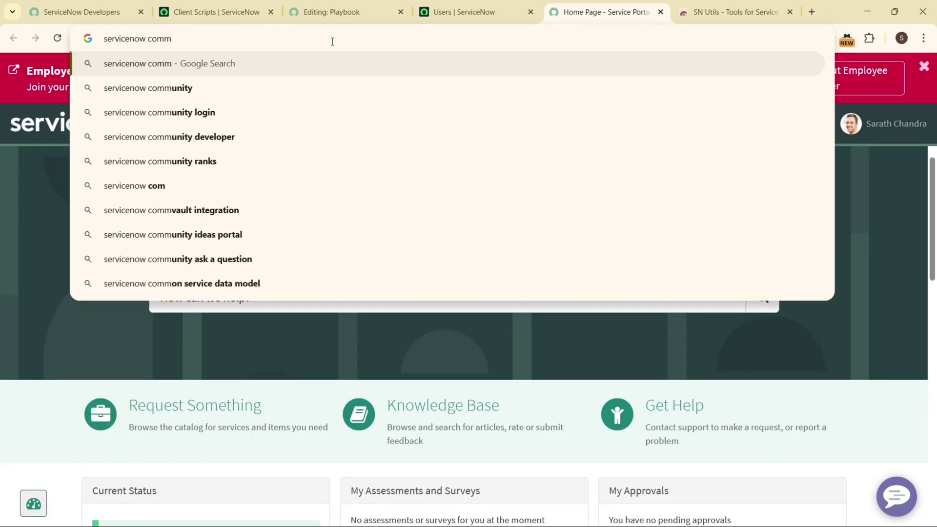
pyautogui.write('uni')
pyautogui.press('Return')
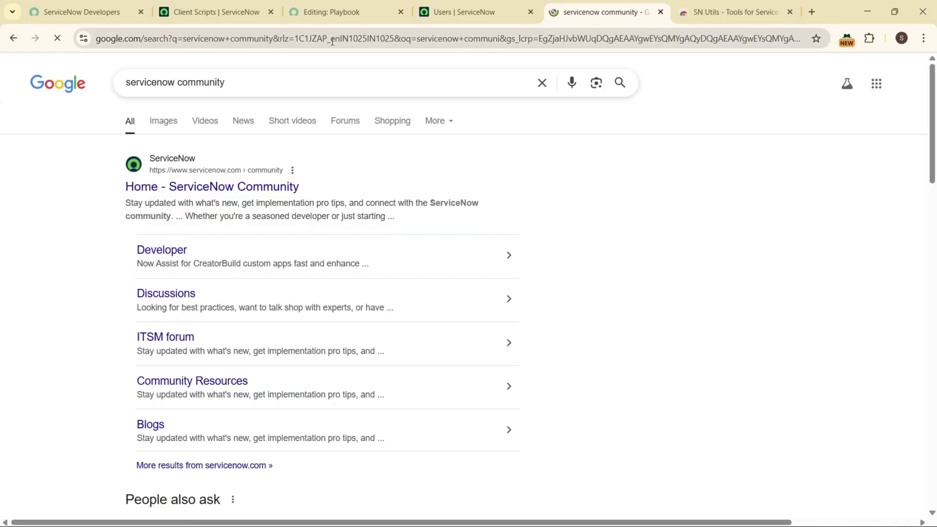
pyautogui.click(179, 188)
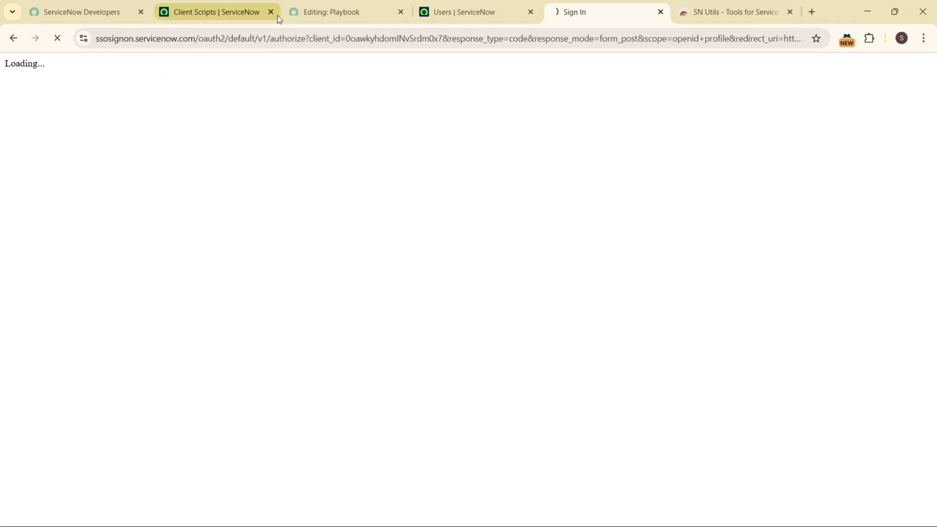
# Step: Return to the Client Scripts list and open the ServiceNow Community search with the slash command /comm
pyautogui.click(236, 16)
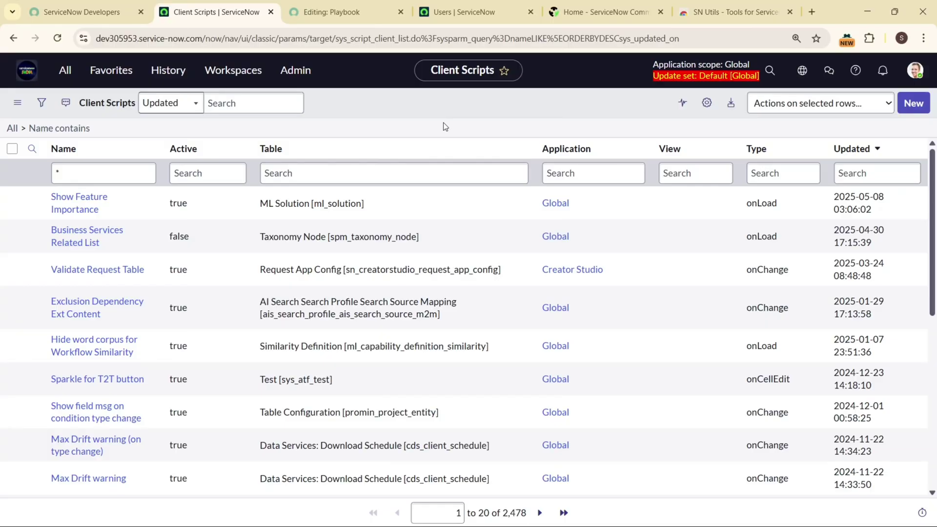
pyautogui.press('/')
pyautogui.write('c')
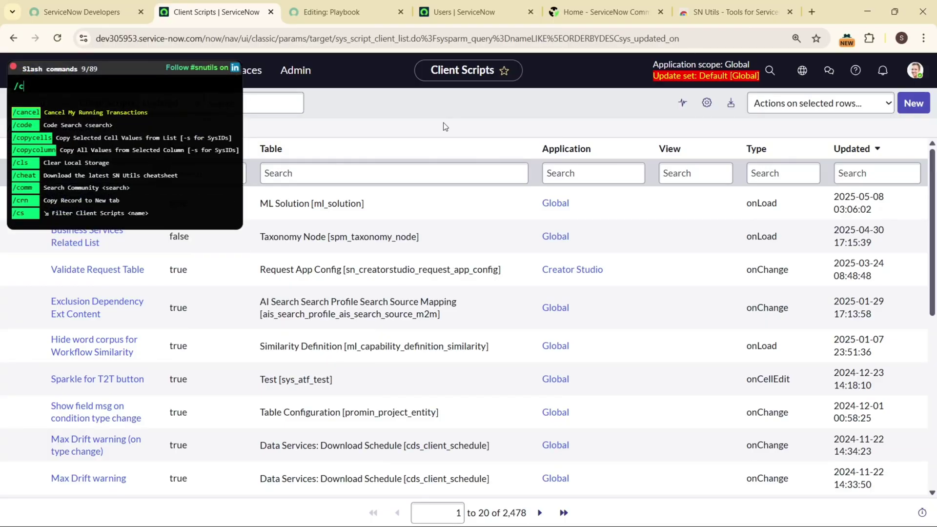
pyautogui.write('omm')
pyautogui.press('Return')
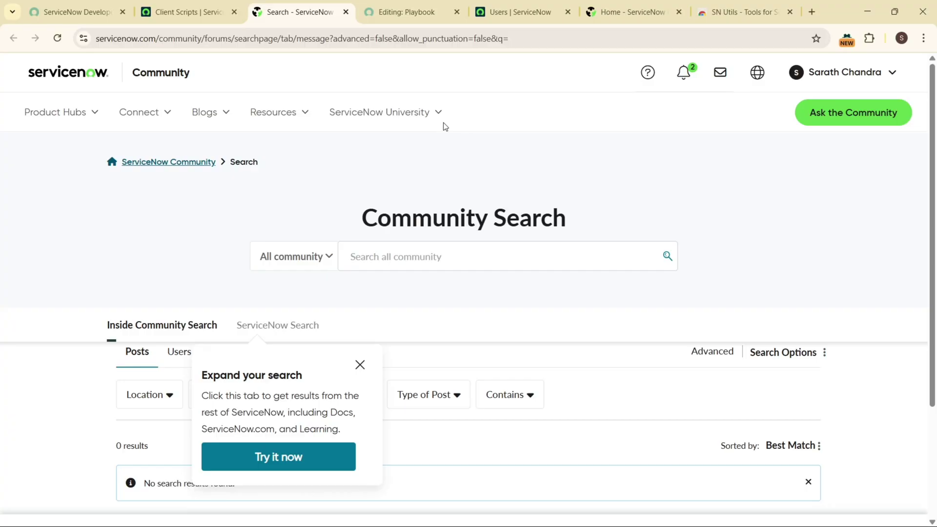
# Step: Return to the Client Scripts list and open your own user profile with the slash command /me
pyautogui.click(208, 4)
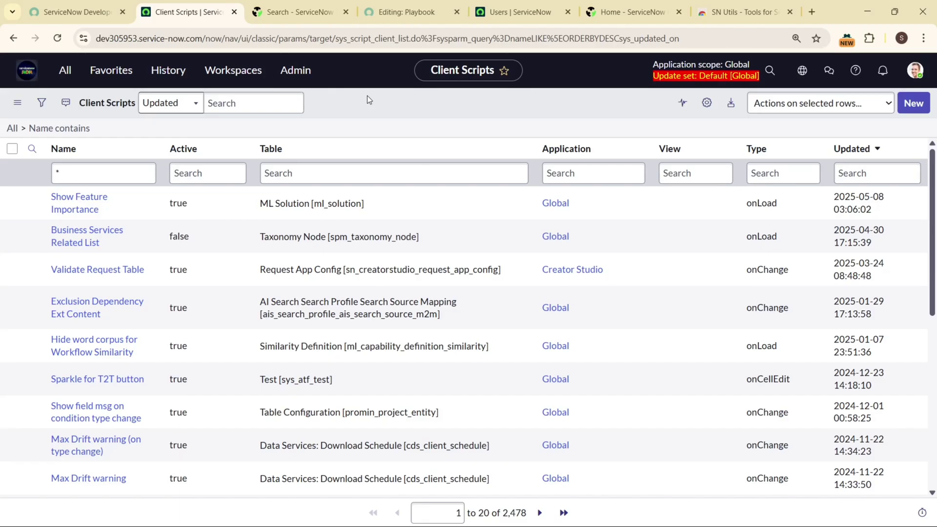
pyautogui.press('/')
pyautogui.write('me')
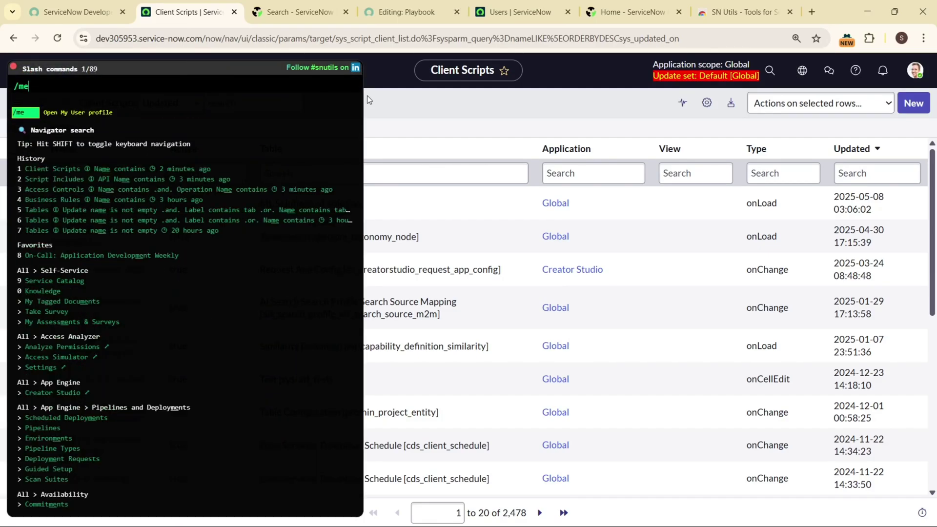
pyautogui.press('Return')
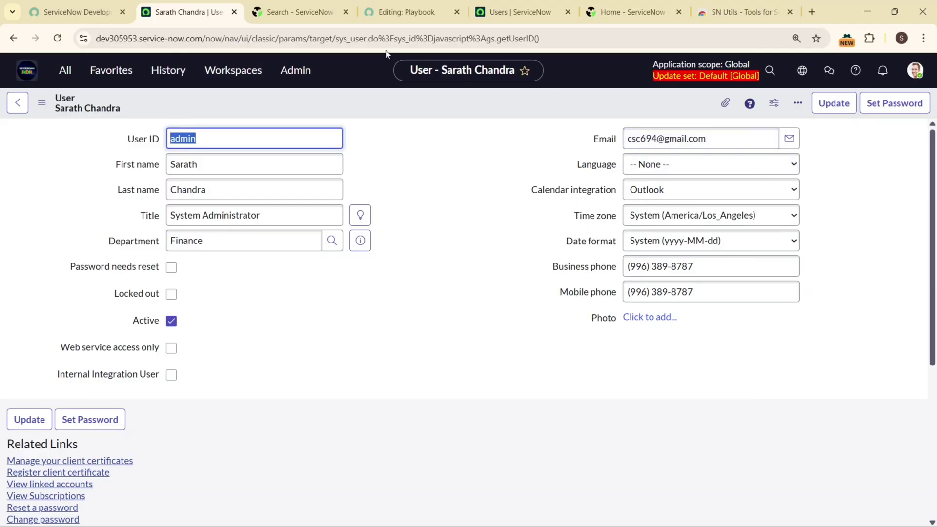
# Step: Close the Community search, Playbook editor, Users, Community home and SN Utils store tabs
pyautogui.click(344, 12)
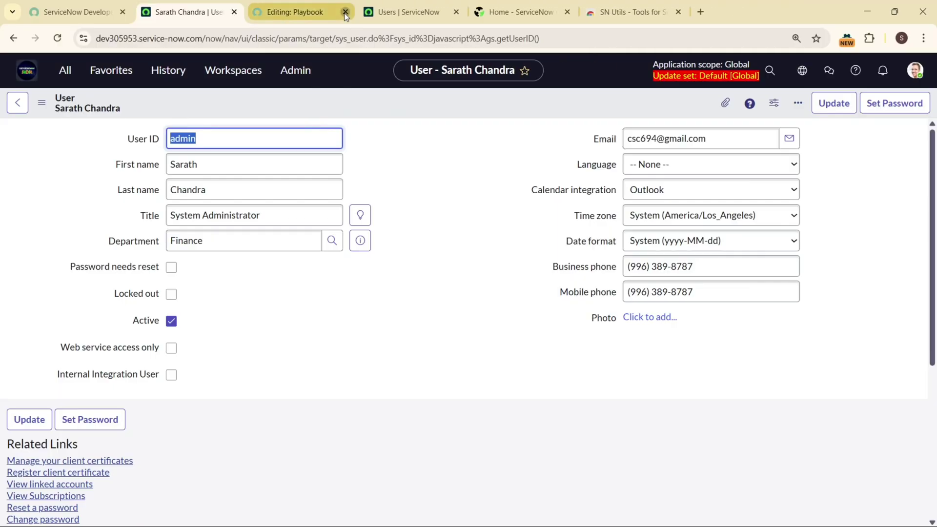
pyautogui.click(344, 12)
pyautogui.click(344, 12)
pyautogui.click(344, 12)
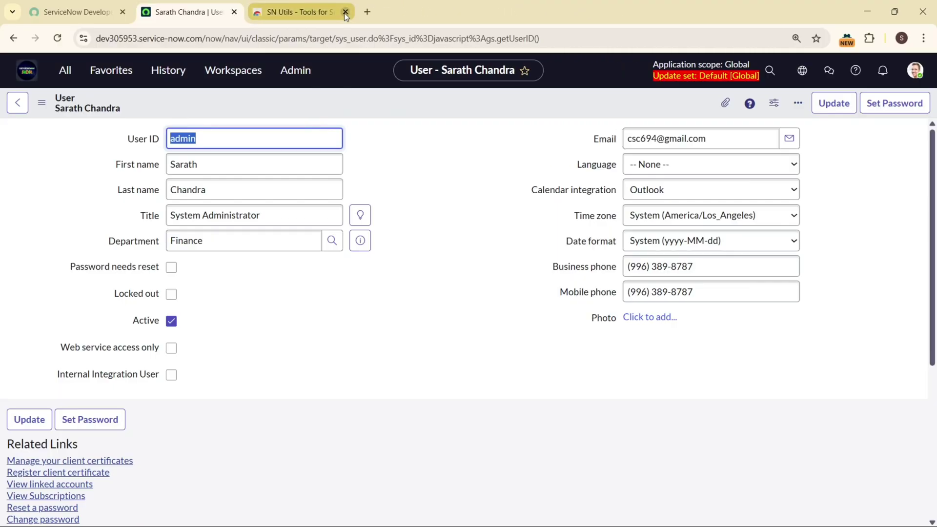
pyautogui.click(344, 13)
# Step: Open the Incidents list from the user record with the slash command /incident
pyautogui.click(67, 82)
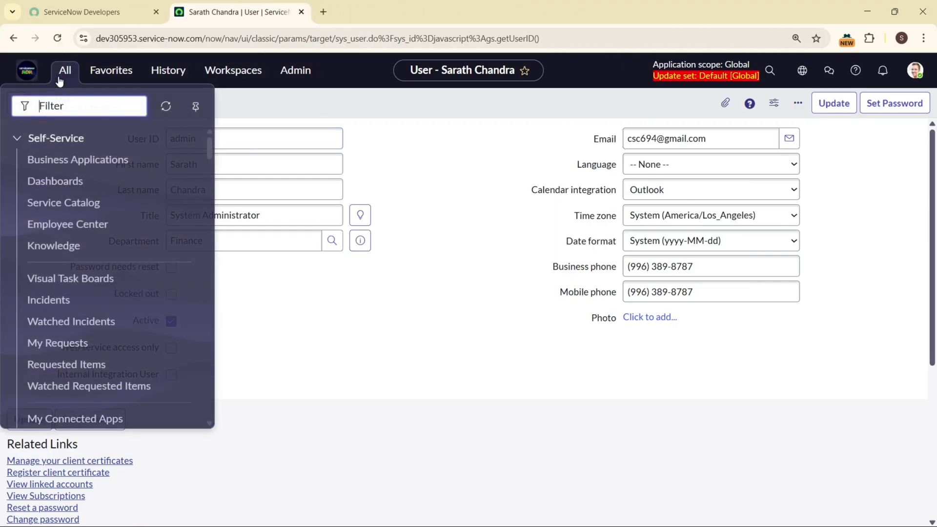
pyautogui.click(447, 263)
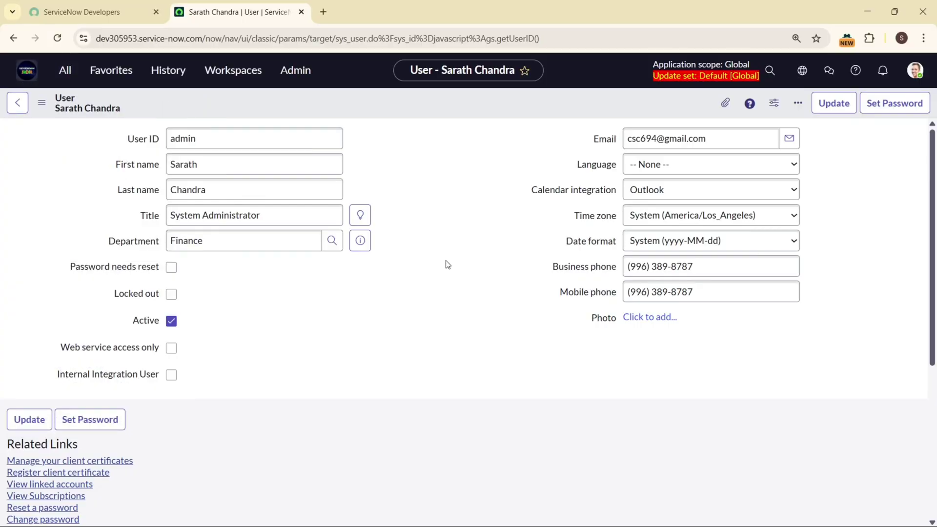
pyautogui.write('/')
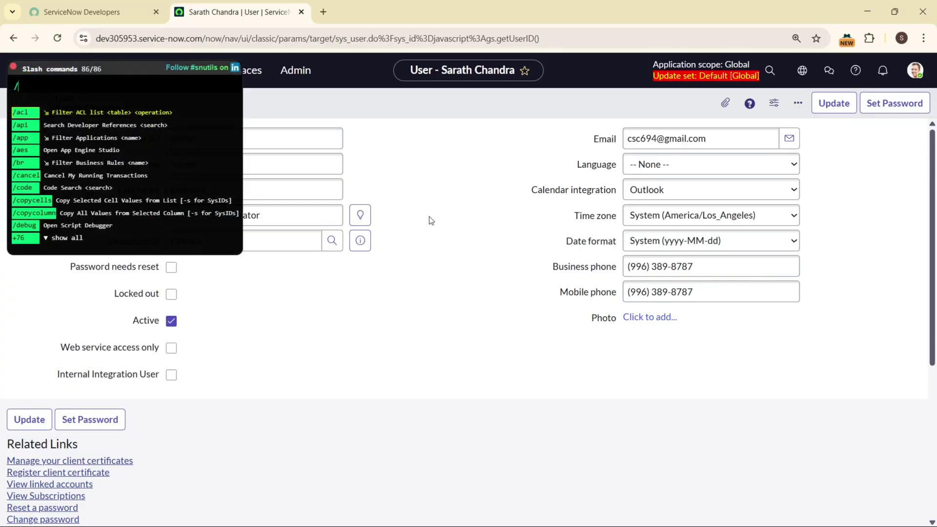
pyautogui.write('incident')
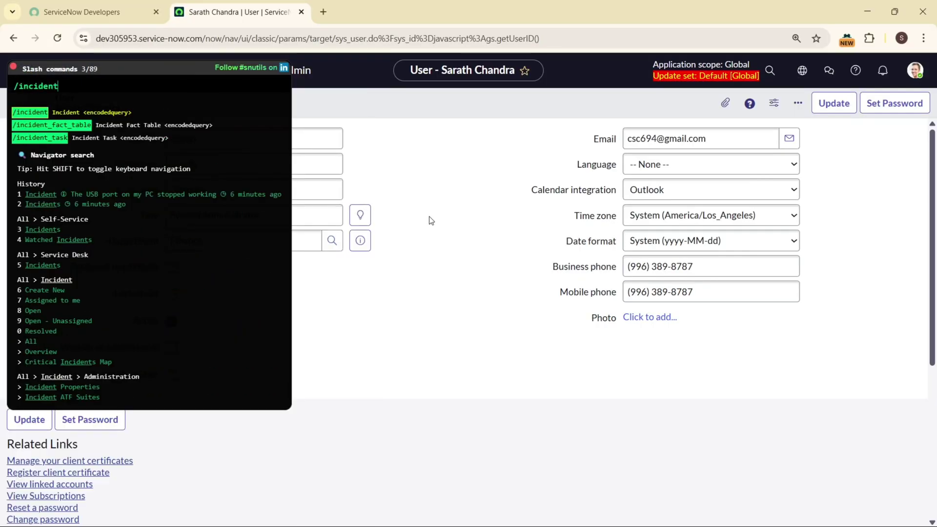
pyautogui.press('Return')
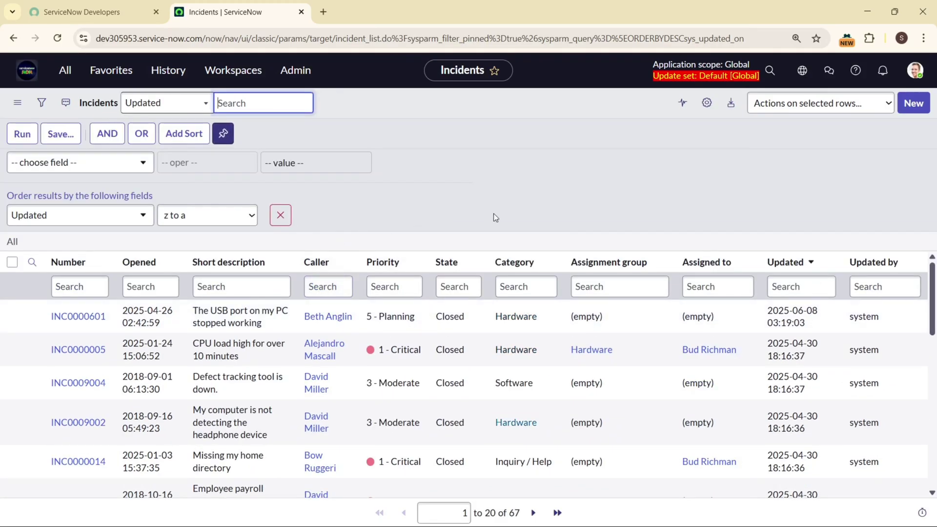
# Step: Open incidents INC0009004 and INC0009002 from the list in separate new tabs and view each record
pyautogui.middleClick(64, 385)
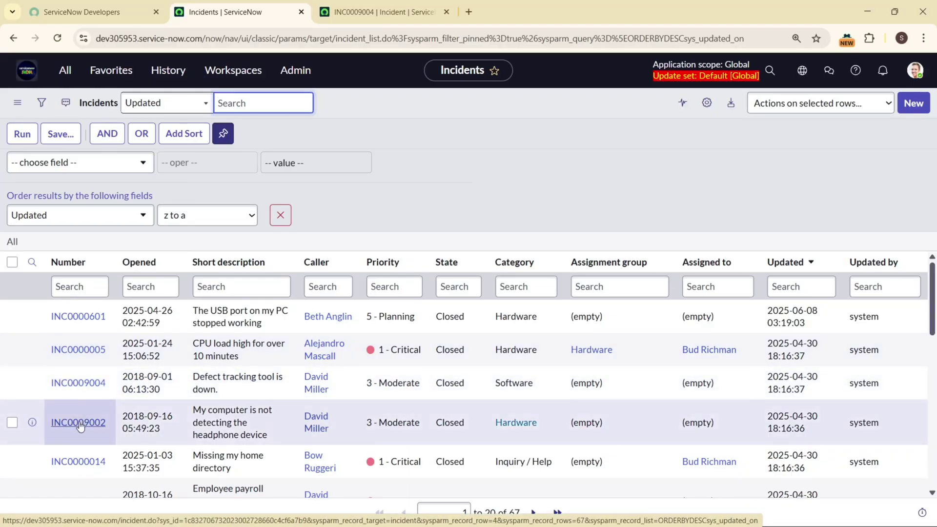
pyautogui.middleClick(81, 425)
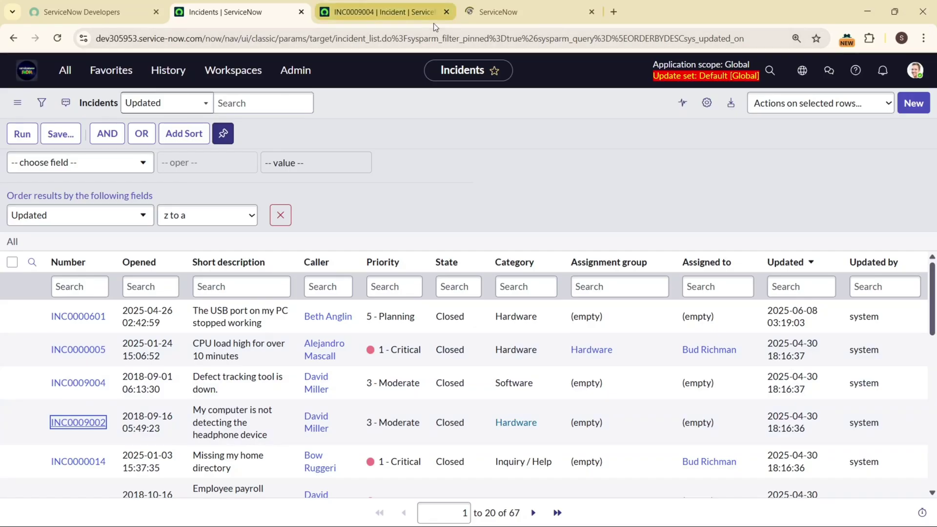
pyautogui.click(416, 16)
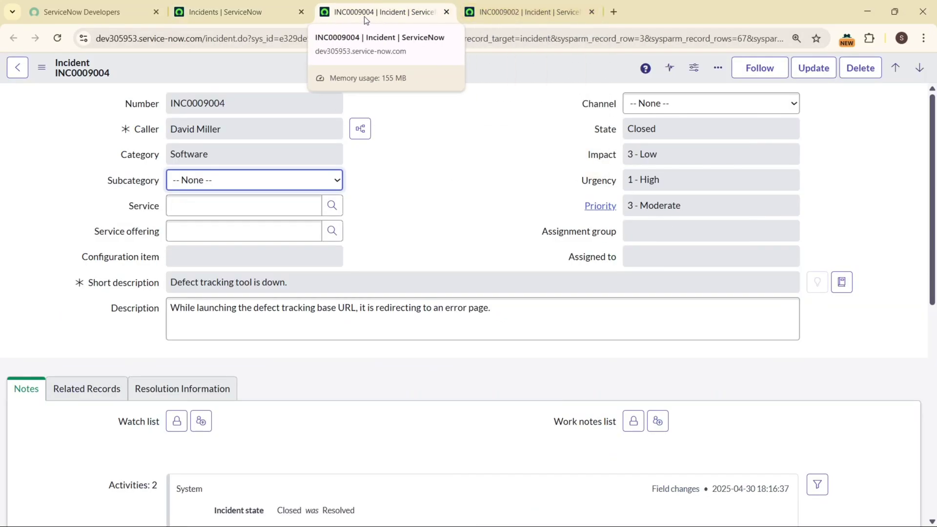
pyautogui.click(501, 9)
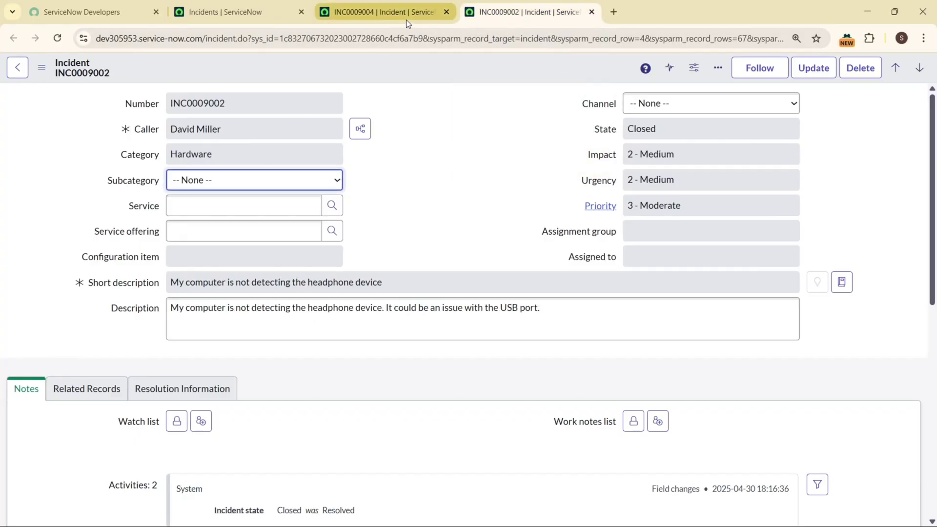
# Step: Send the XML of incident INC0009002 to the left side of the diff viewer with the slash command /diff1
pyautogui.click(429, 127)
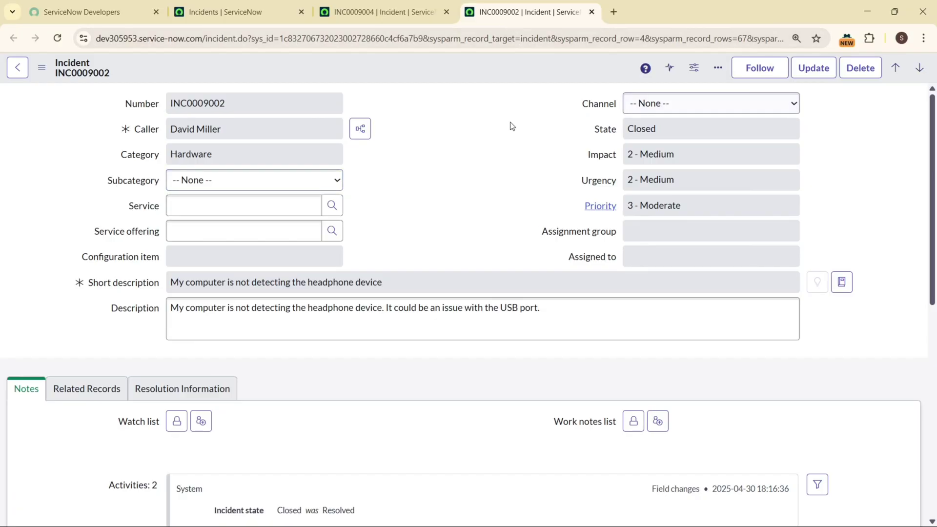
pyautogui.press('/')
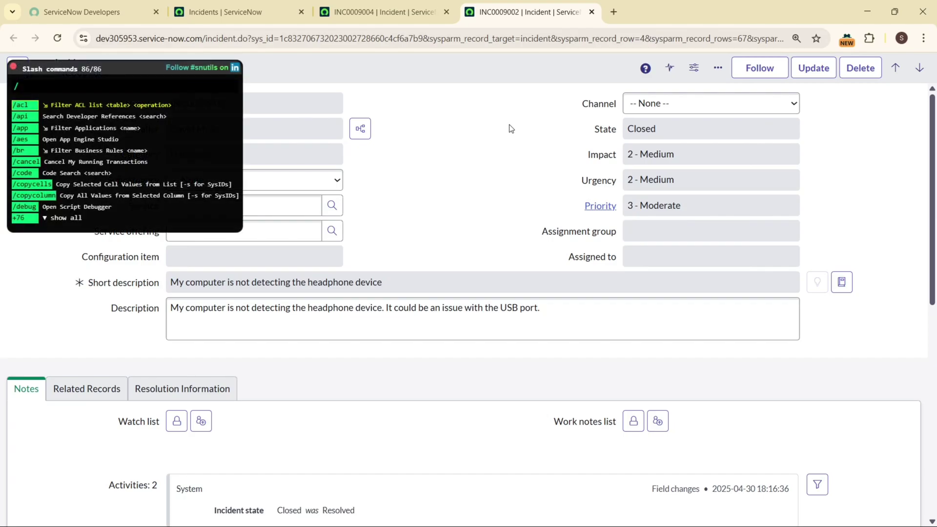
pyautogui.write('dif')
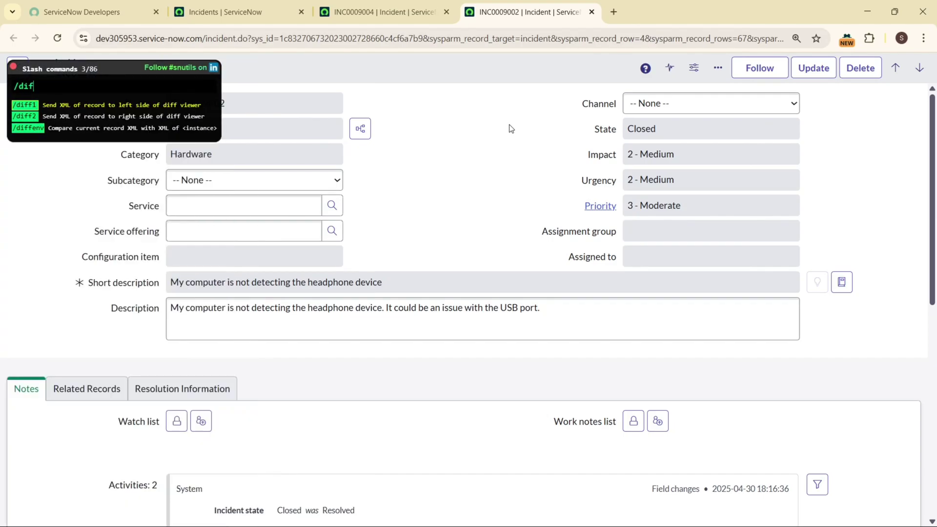
pyautogui.write('f1')
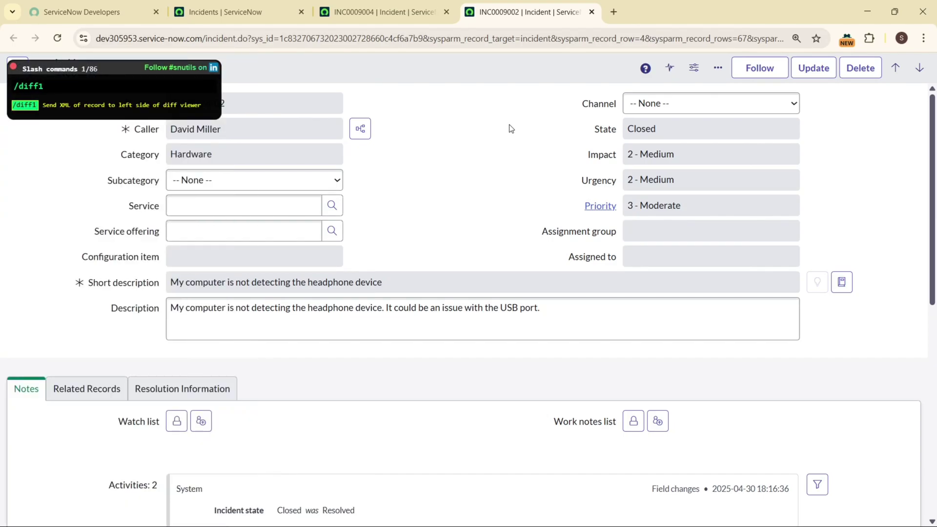
pyautogui.press('Return')
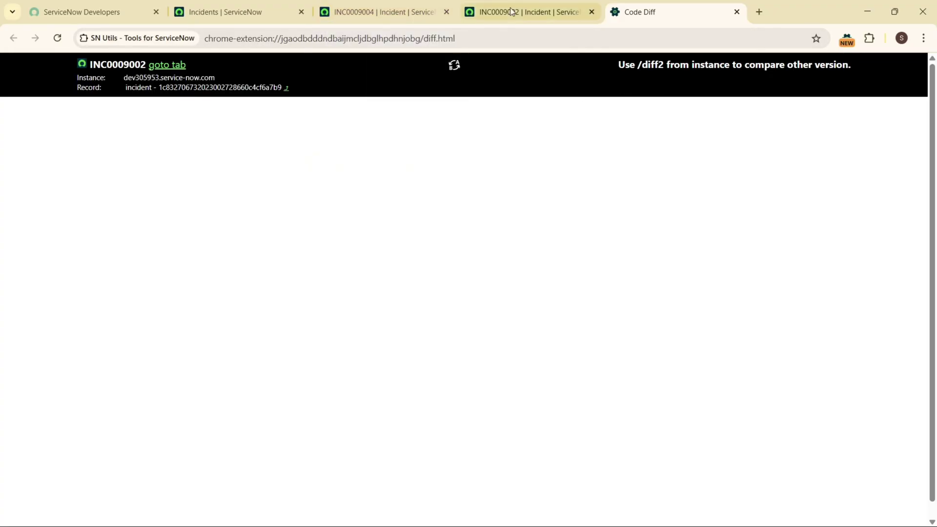
# Step: Send the XML of incident INC0009004 to the right side of the diff viewer with the slash command /diff2
pyautogui.click(416, 14)
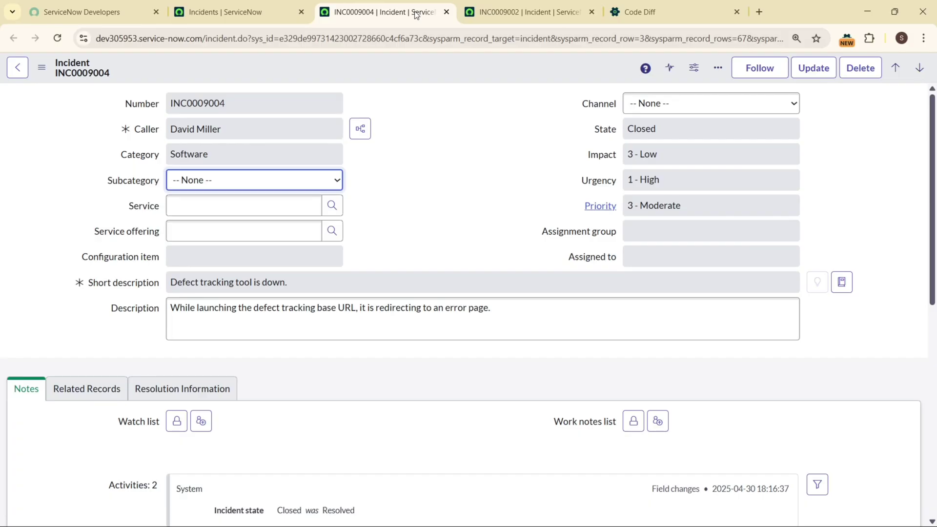
pyautogui.click(432, 96)
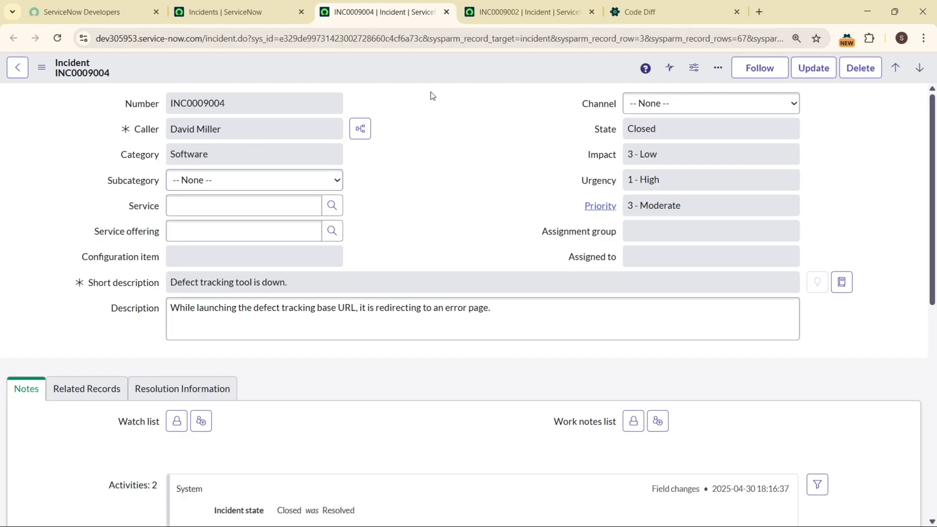
pyautogui.write('/diff')
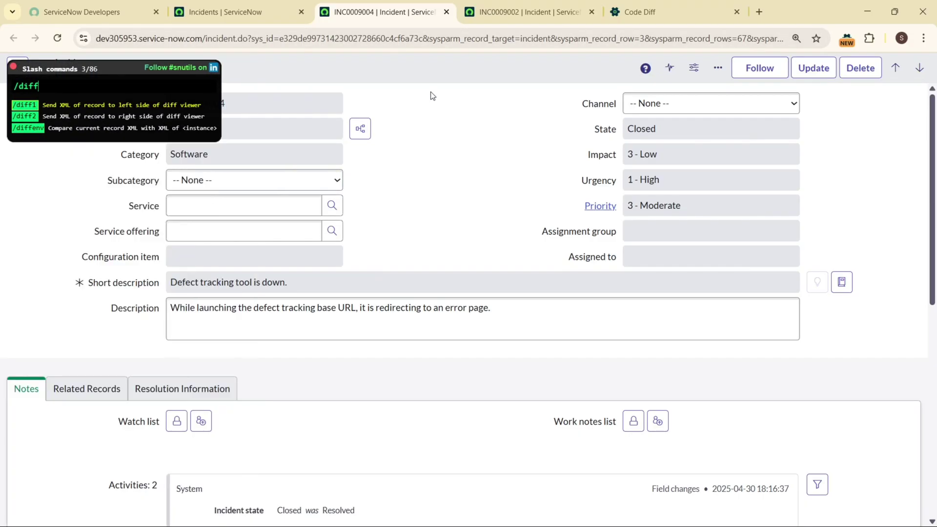
pyautogui.write('2')
pyautogui.press('Return')
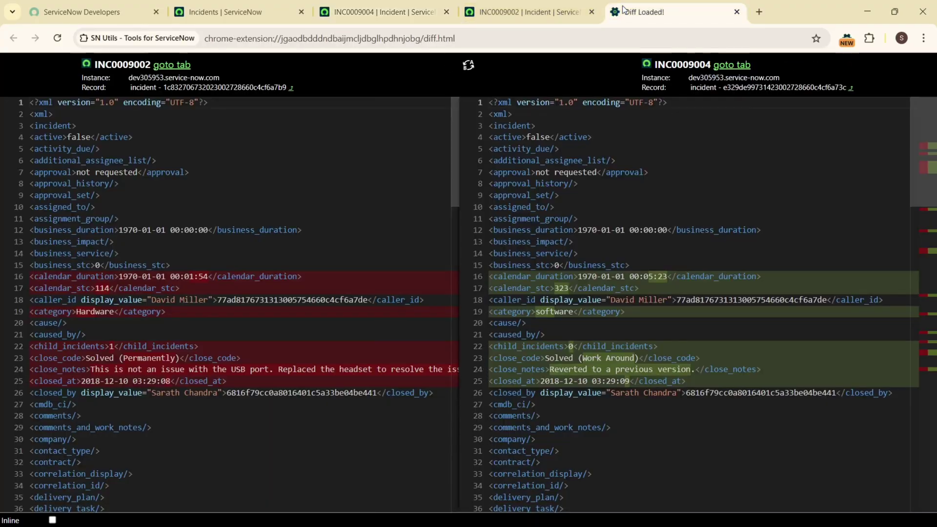
# Step: Examine the XML differences between the two incidents in the diff viewer, from the first line through the end
pyautogui.click(621, 7)
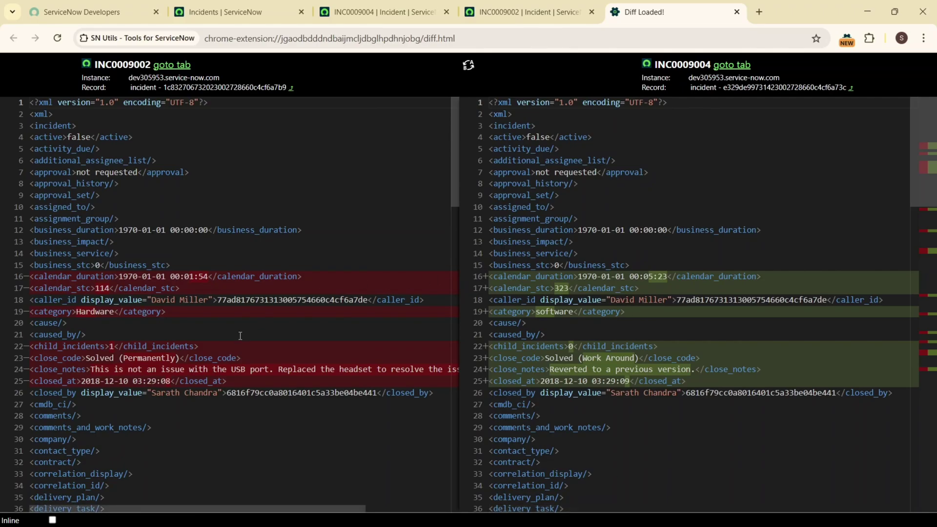
pyautogui.scroll(-3, 241, 336)
pyautogui.scroll(-11, 240, 336)
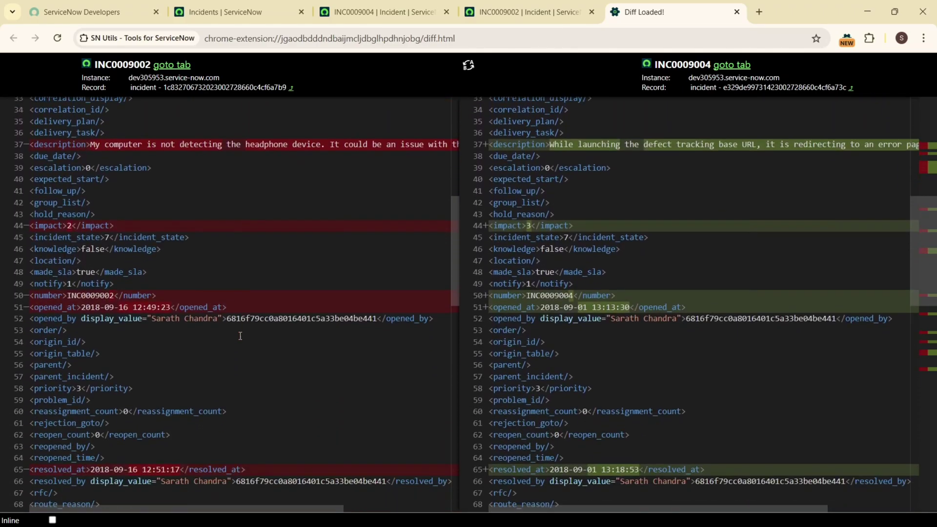
pyautogui.scroll(-6, 240, 336)
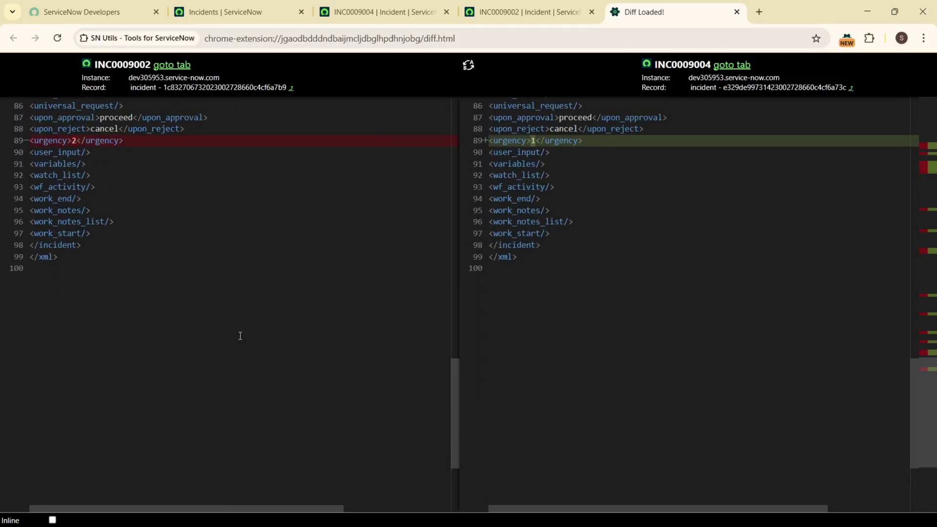
pyautogui.scroll(15, 240, 335)
pyautogui.scroll(5, 240, 335)
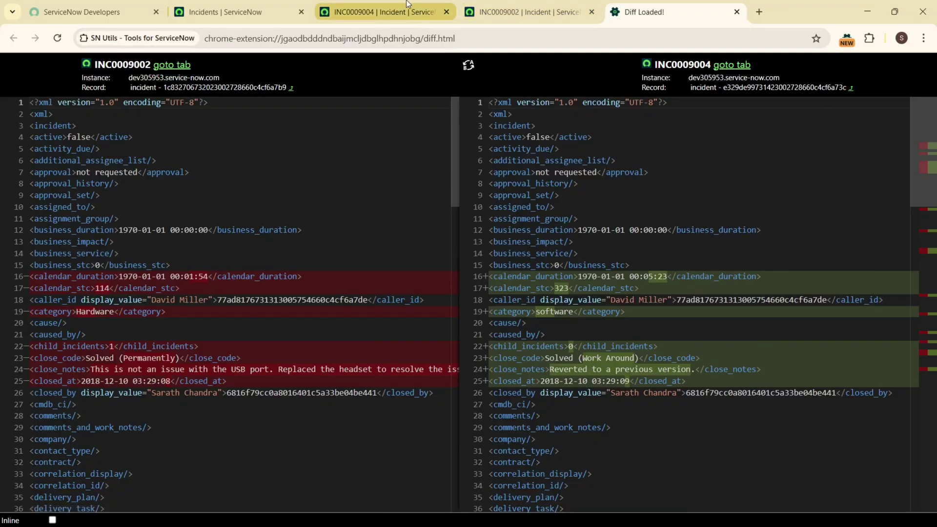
# Step: Close the Incidents list, INC0009004 and INC0009002 tabs
pyautogui.moveTo(408, 3)
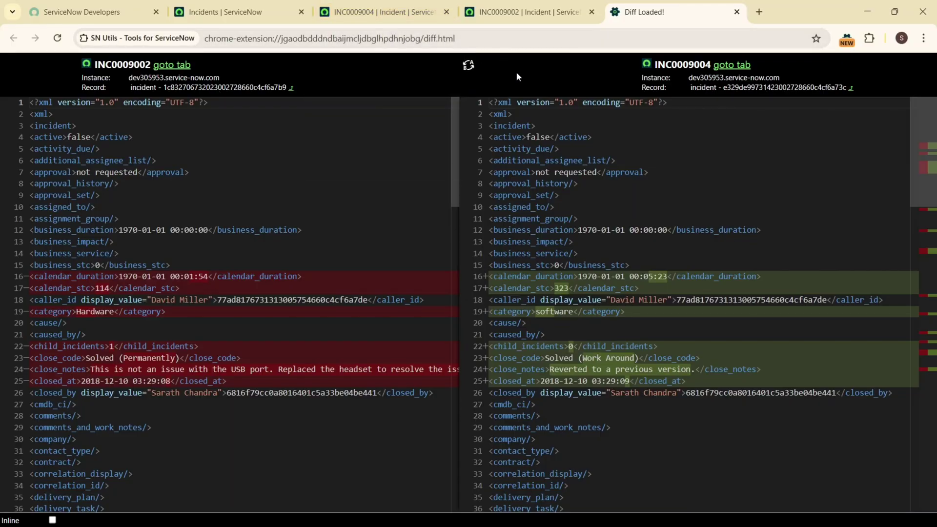
pyautogui.click(301, 12)
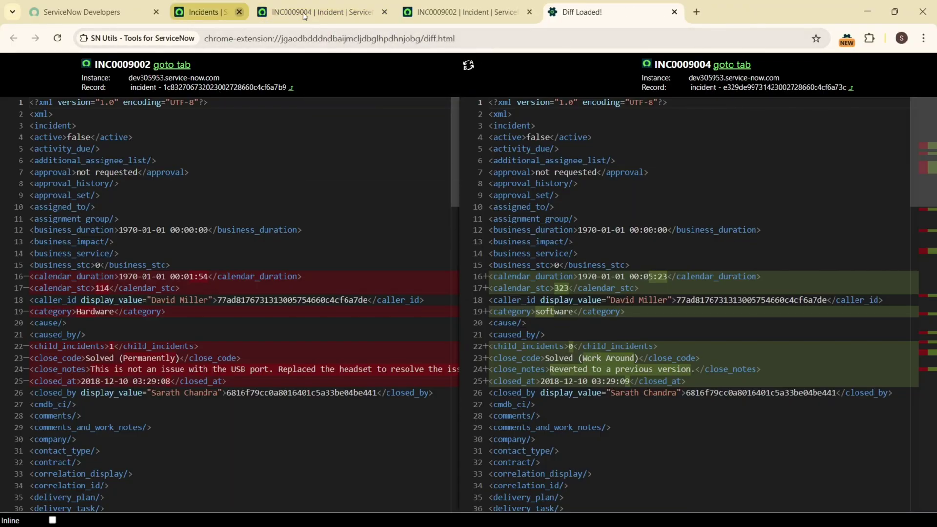
pyautogui.click(303, 12)
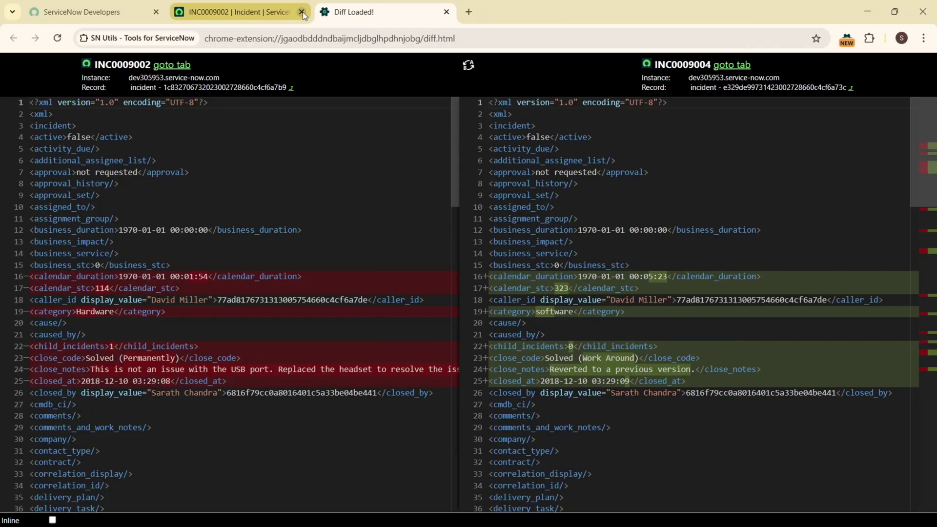
pyautogui.click(302, 11)
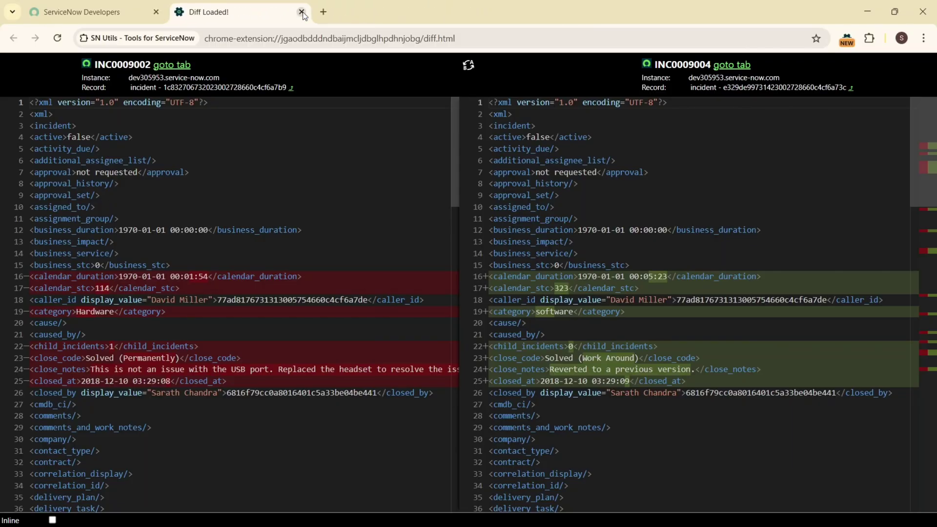